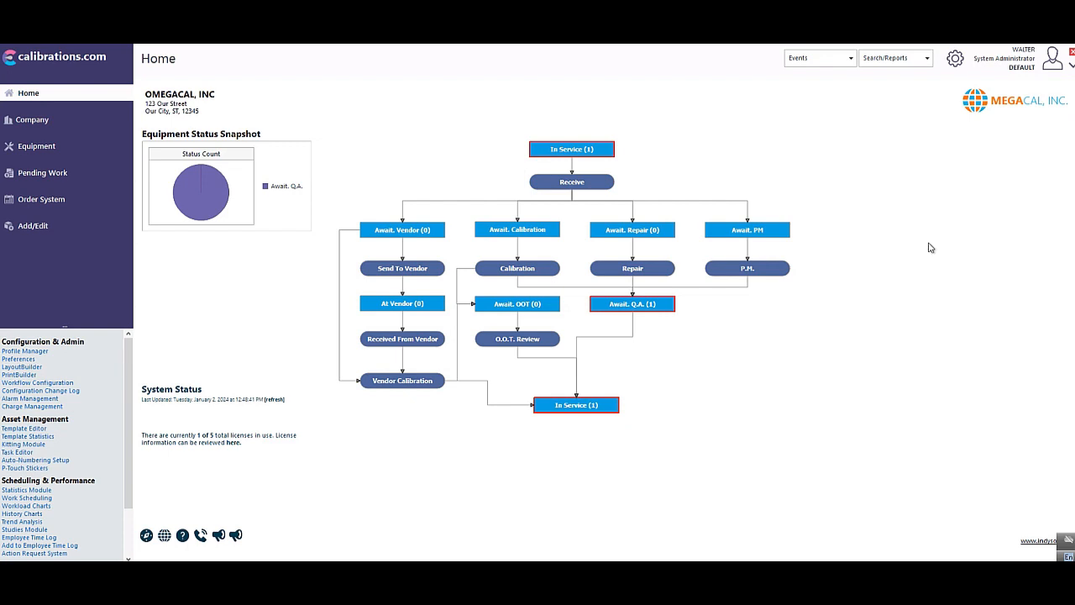
- Open the workflow configuration and load the Part 11 Calibration event type
{"action": "left_click", "coordinate": [28, 384]}
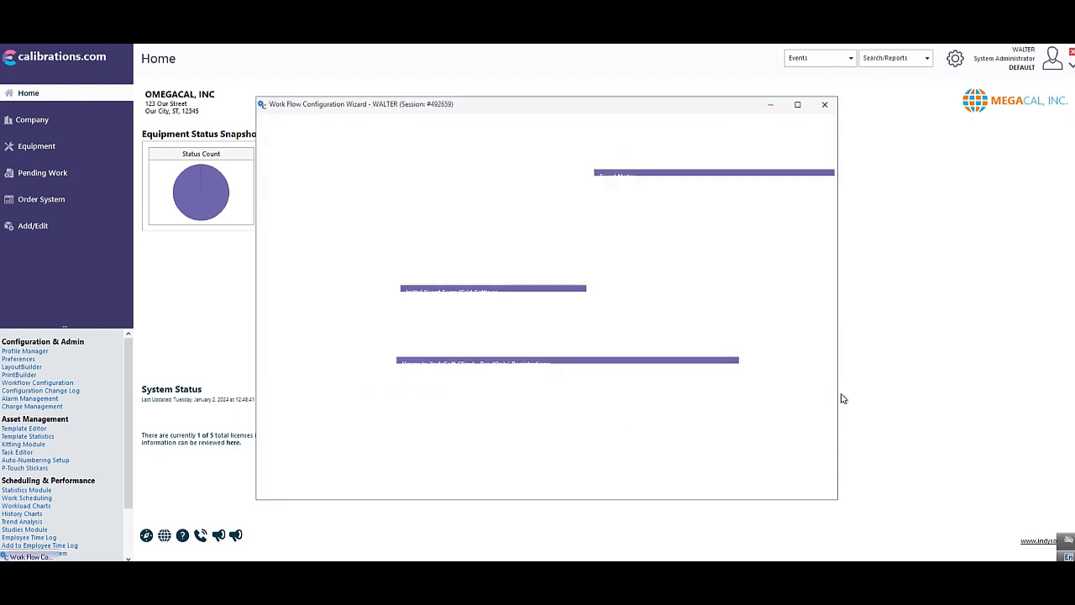
{"action": "left_click", "coordinate": [521, 181]}
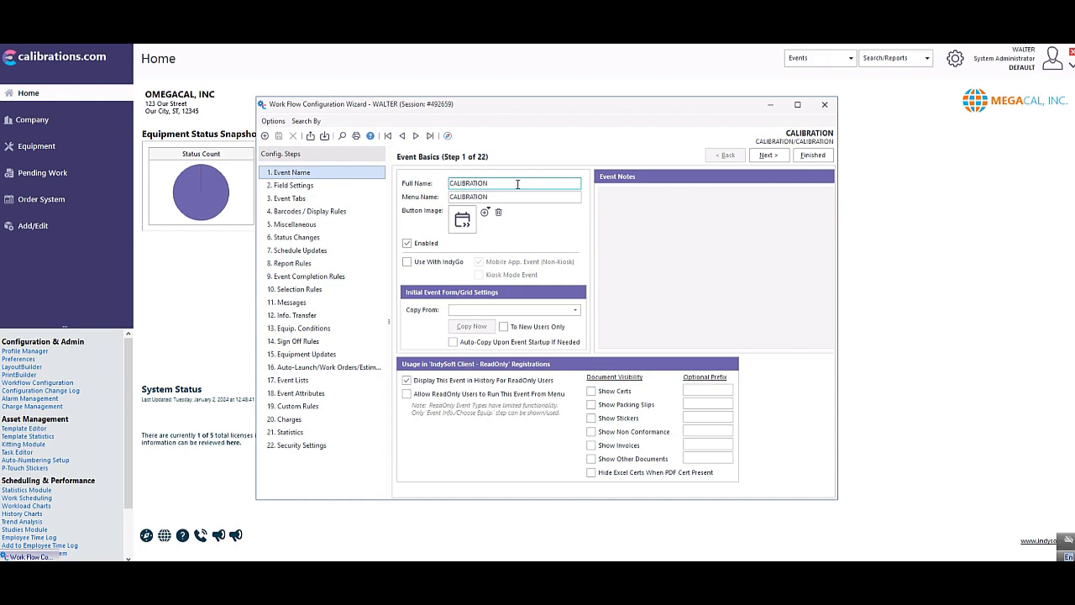
{"action": "left_click", "coordinate": [343, 136]}
{"action": "type", "text": "par"}
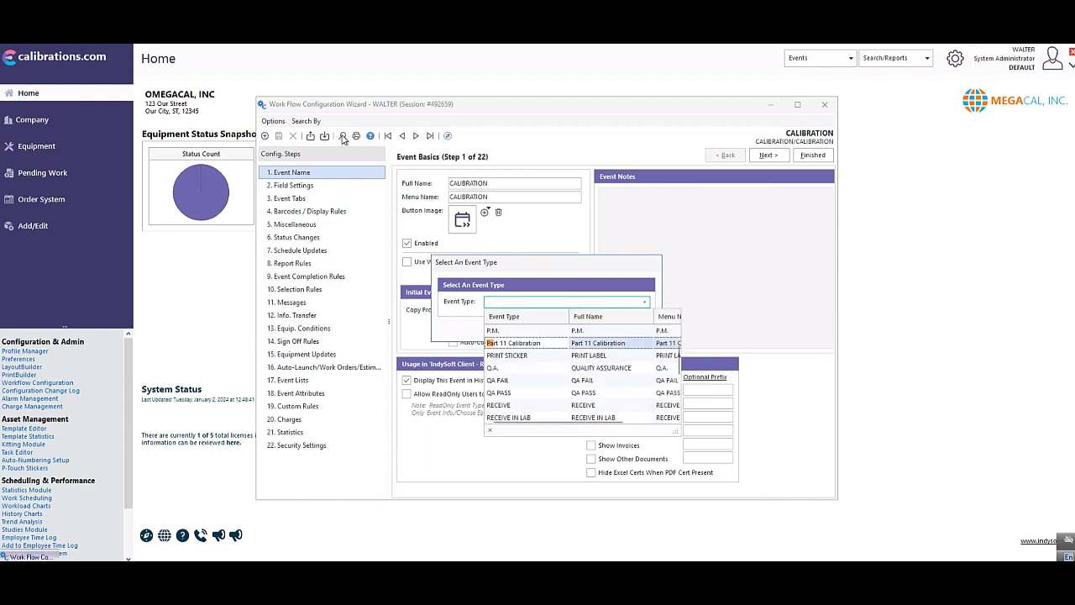
{"action": "left_click", "coordinate": [559, 342]}
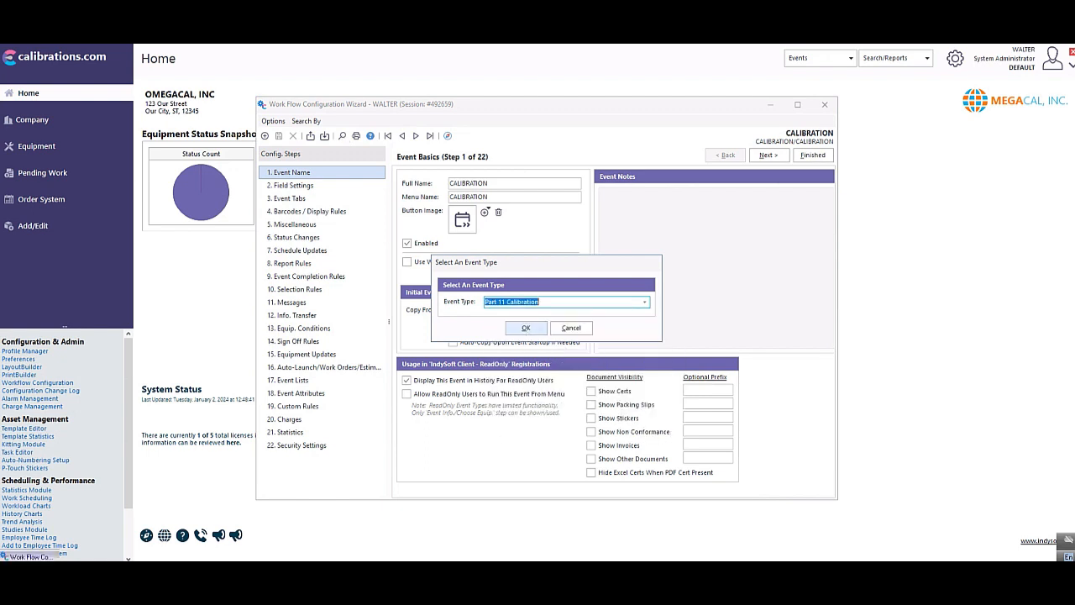
{"action": "left_click", "coordinate": [528, 329]}
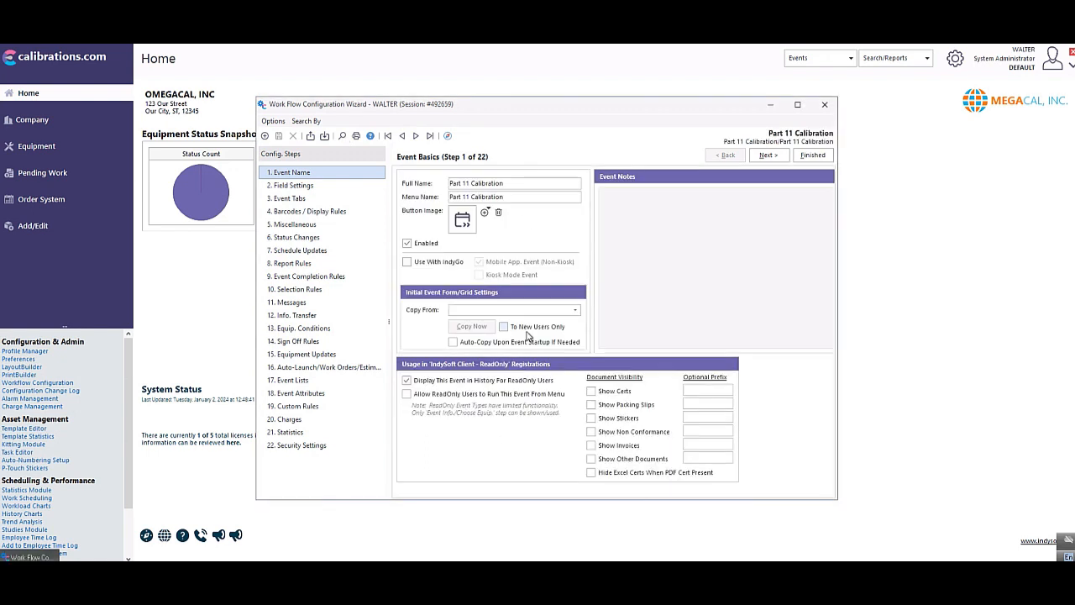
- Review the sign-off rules of the Part 11 Calibration event, and close the workflow configuration
{"action": "left_click", "coordinate": [520, 197]}
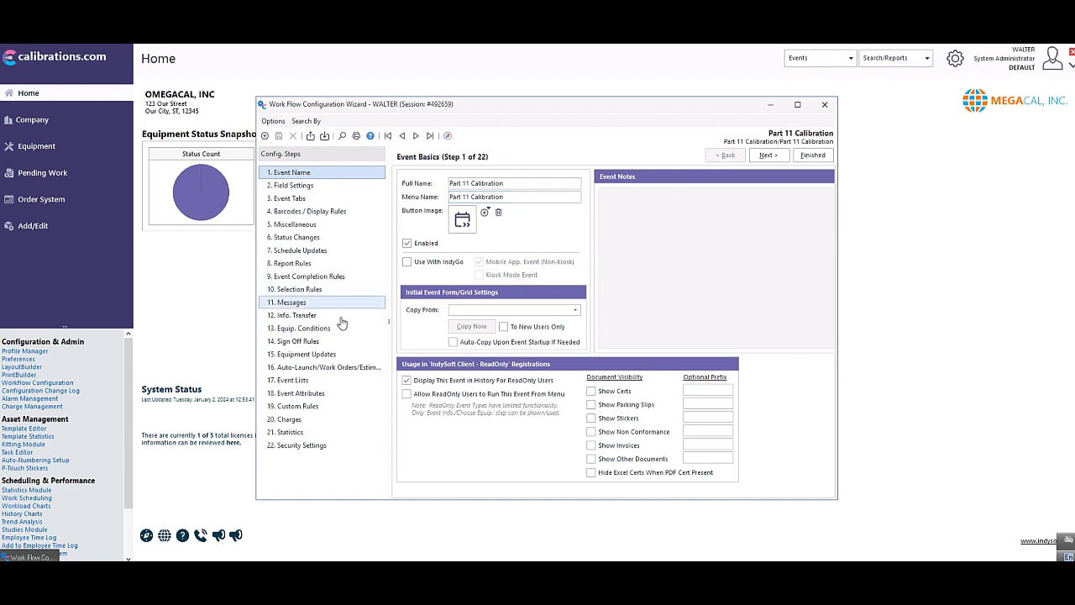
{"action": "left_click", "coordinate": [300, 341]}
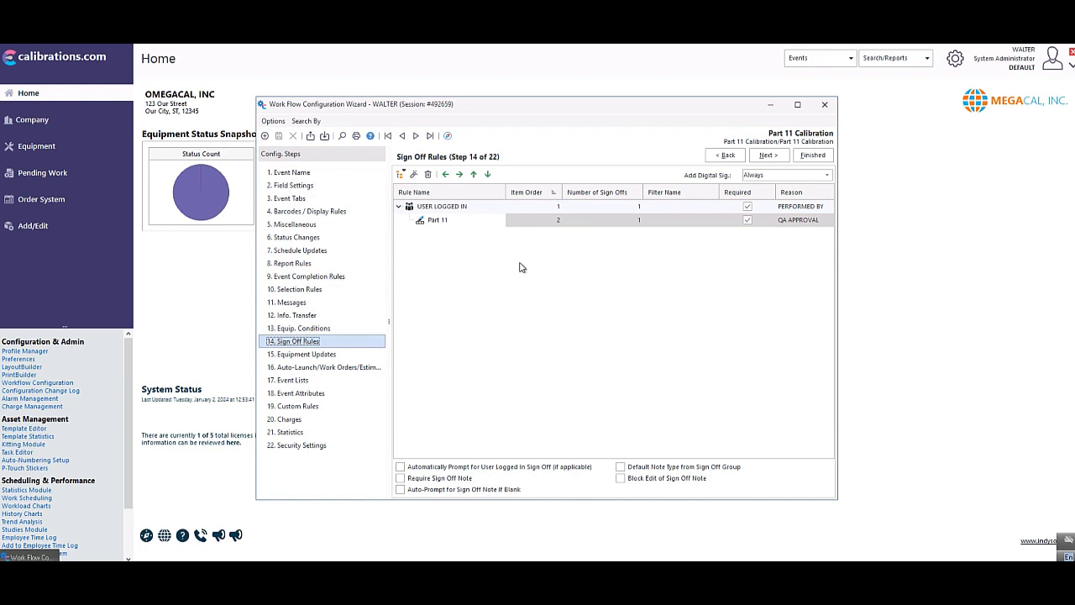
{"action": "left_click", "coordinate": [826, 106]}
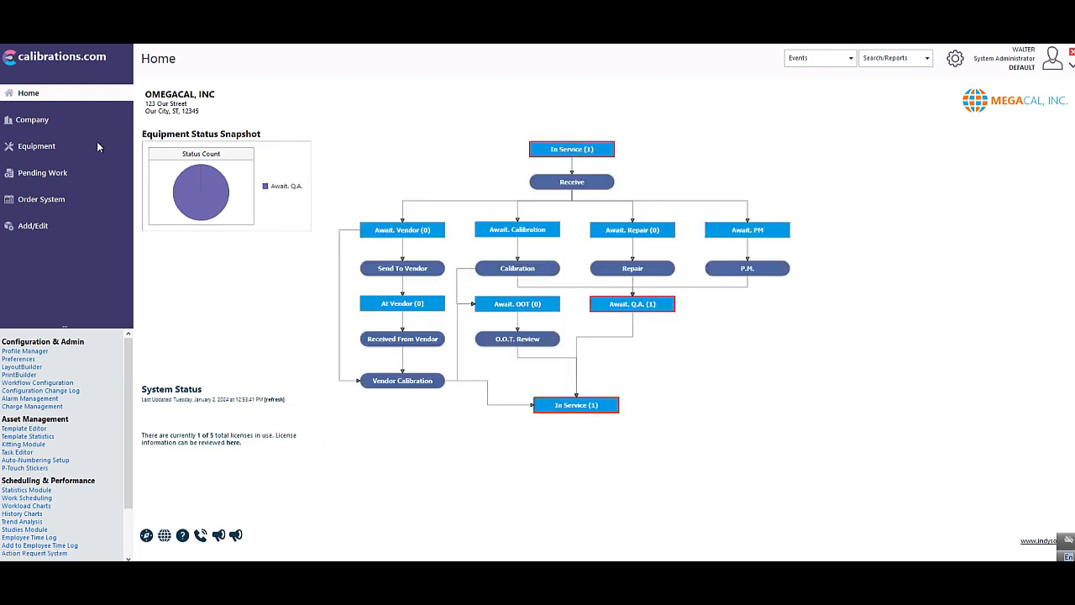
- Set the Part 11 Calibration event in the equipment's history as the event to use when designing in PrintBuilder
{"action": "left_click", "coordinate": [34, 150]}
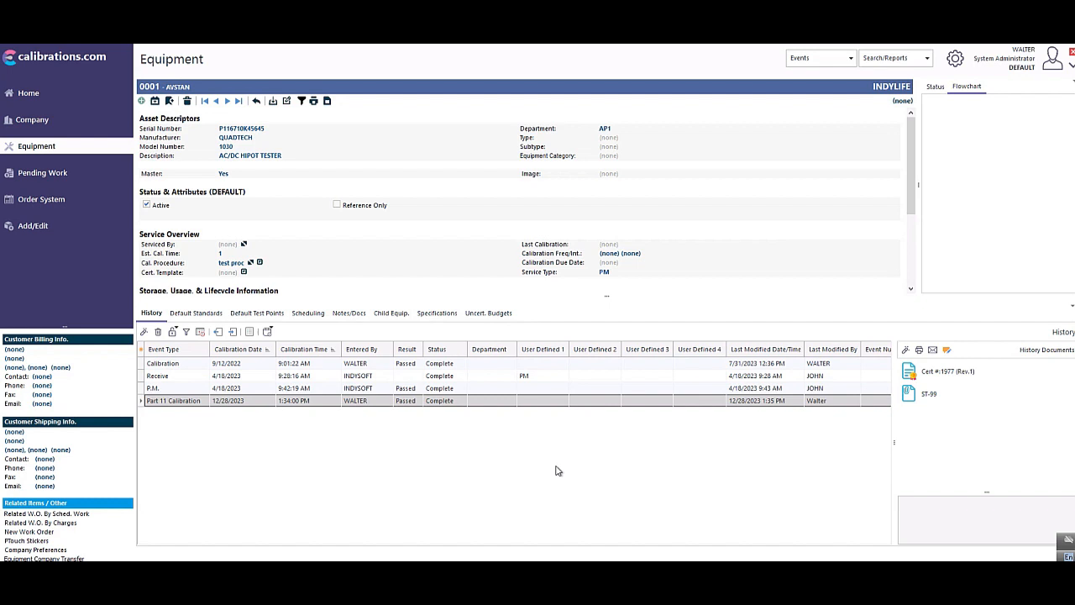
{"action": "left_click", "coordinate": [252, 405]}
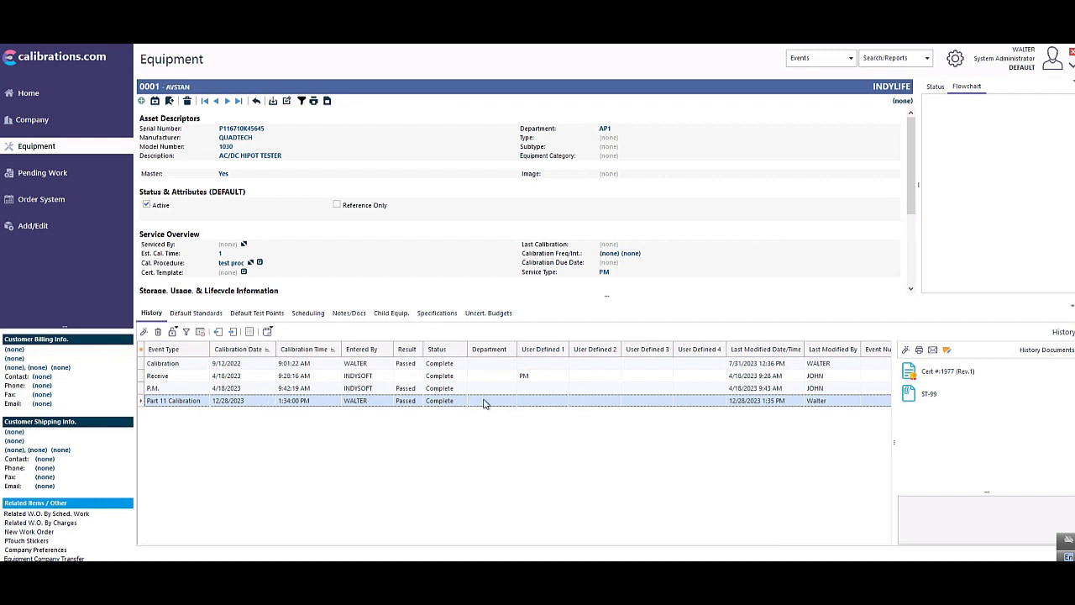
{"action": "right_click", "coordinate": [484, 404]}
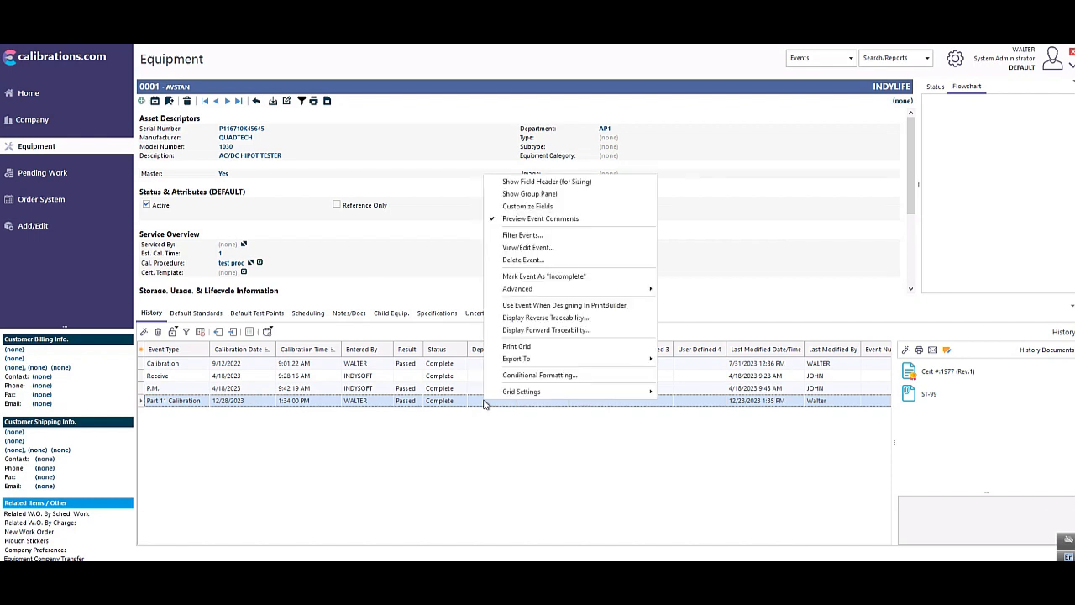
{"action": "left_click", "coordinate": [535, 310]}
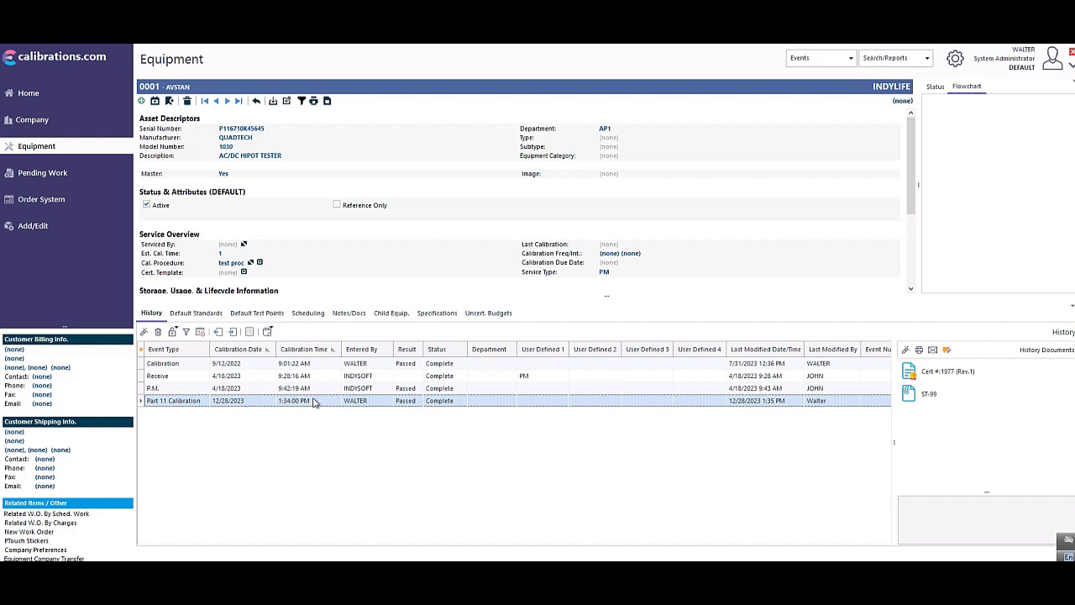
- Open PrintBuilder from the home page and examine the STANDARD1 certificate template's design, closing the report designer when done
{"action": "left_click", "coordinate": [28, 94]}
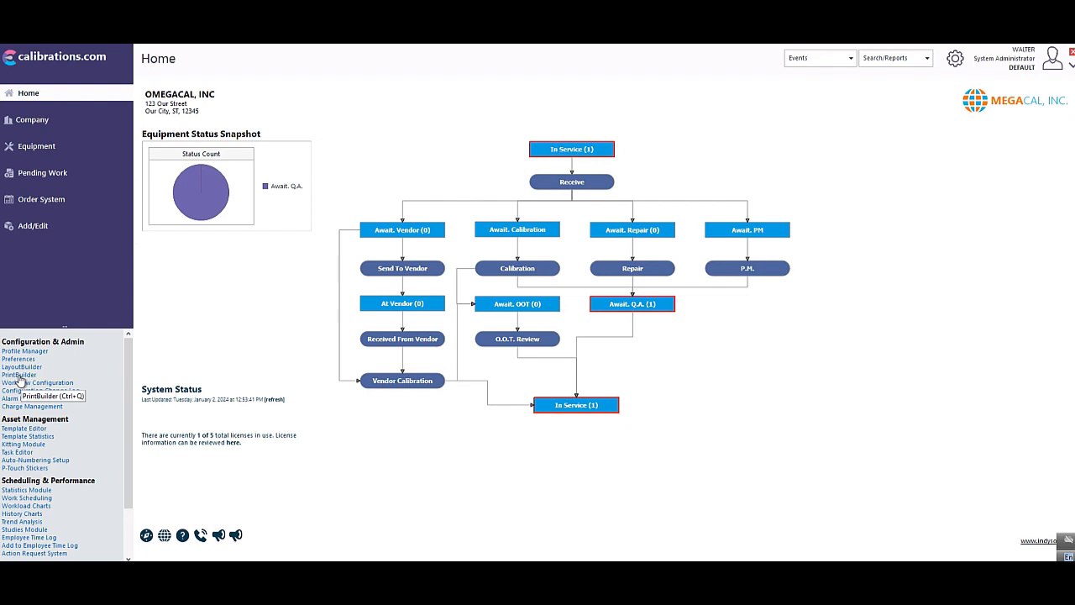
{"action": "left_click", "coordinate": [19, 376]}
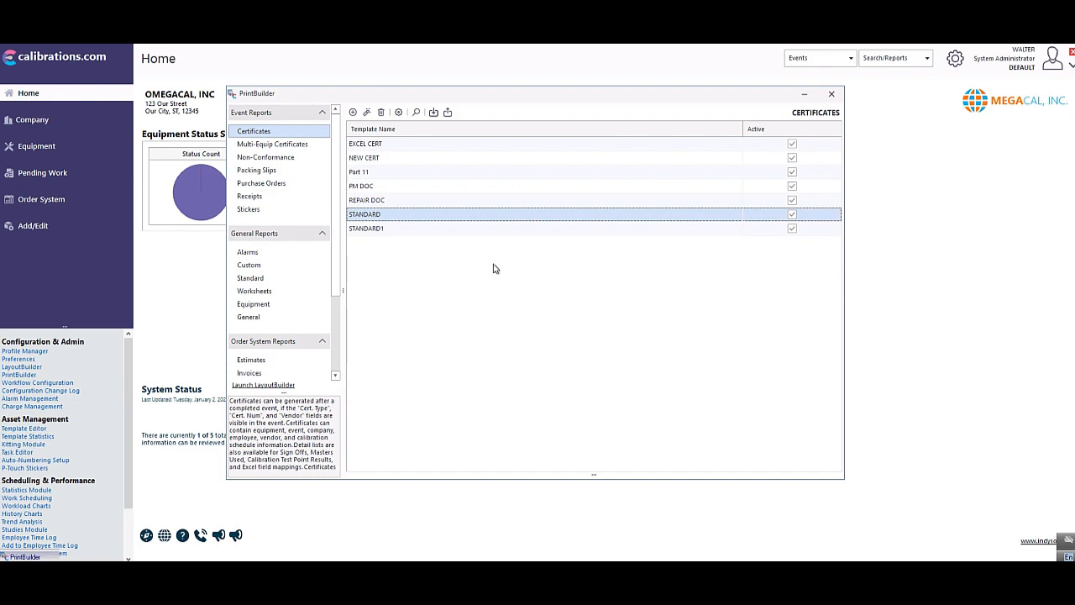
{"action": "left_click", "coordinate": [407, 230]}
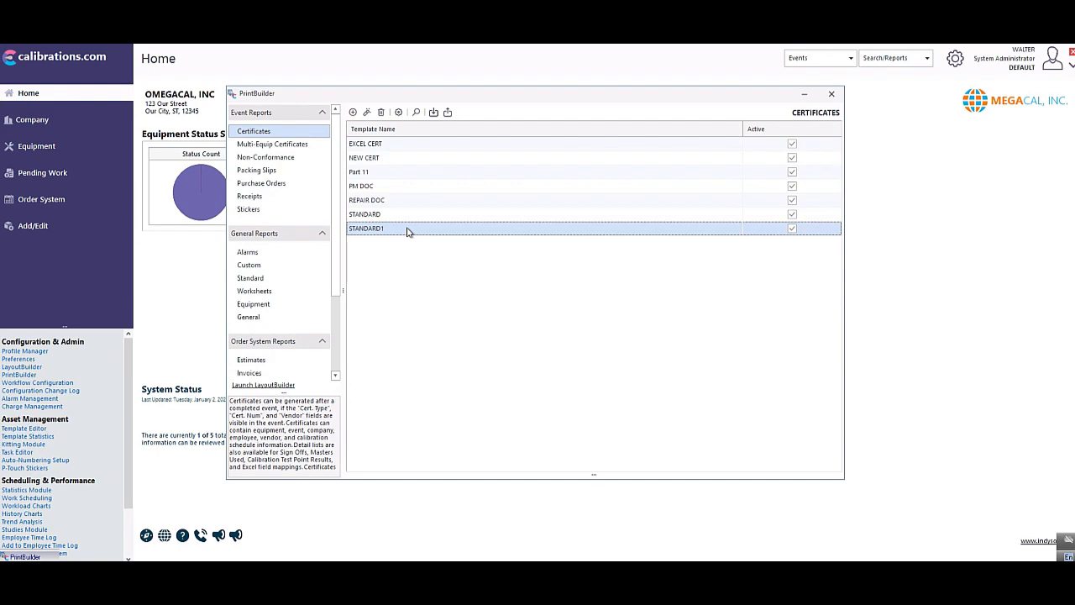
{"action": "double_click", "coordinate": [407, 230]}
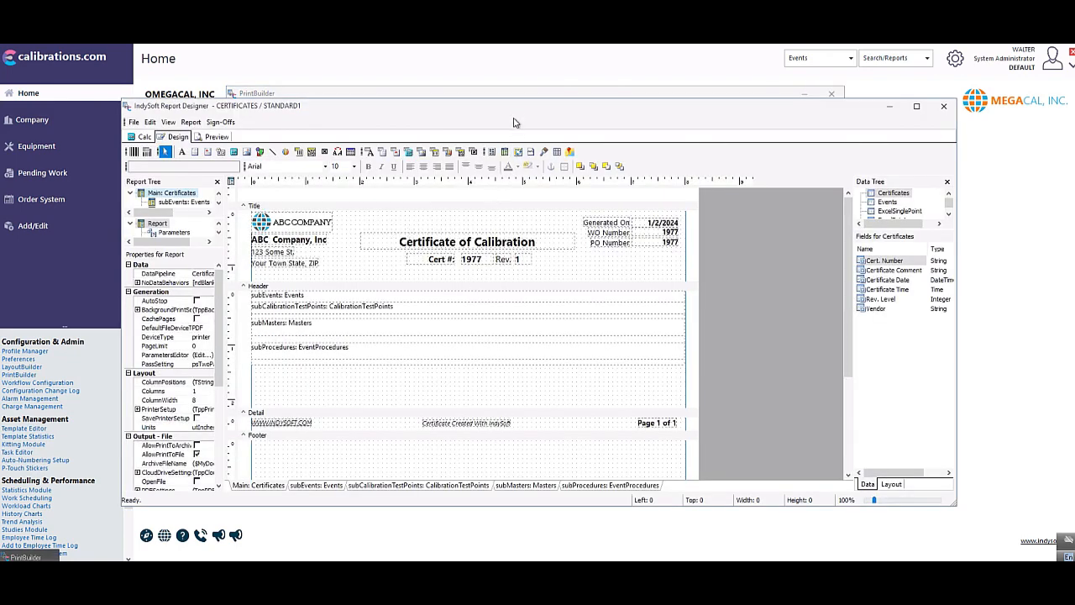
{"action": "left_click_drag", "start_coordinate": [516, 107], "coordinate": [508, 73]}
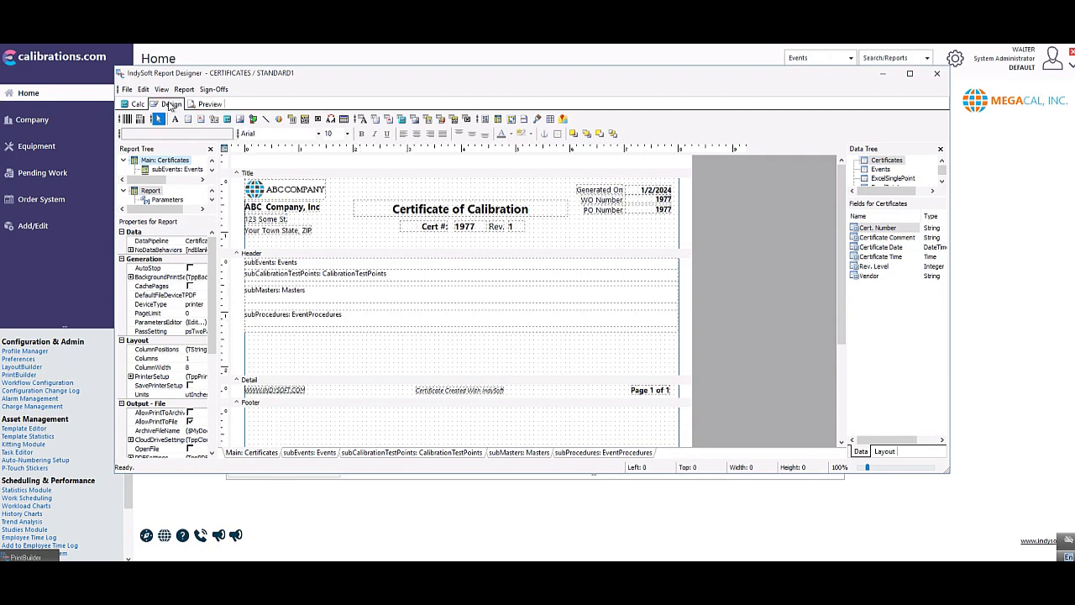
{"action": "left_click", "coordinate": [215, 105]}
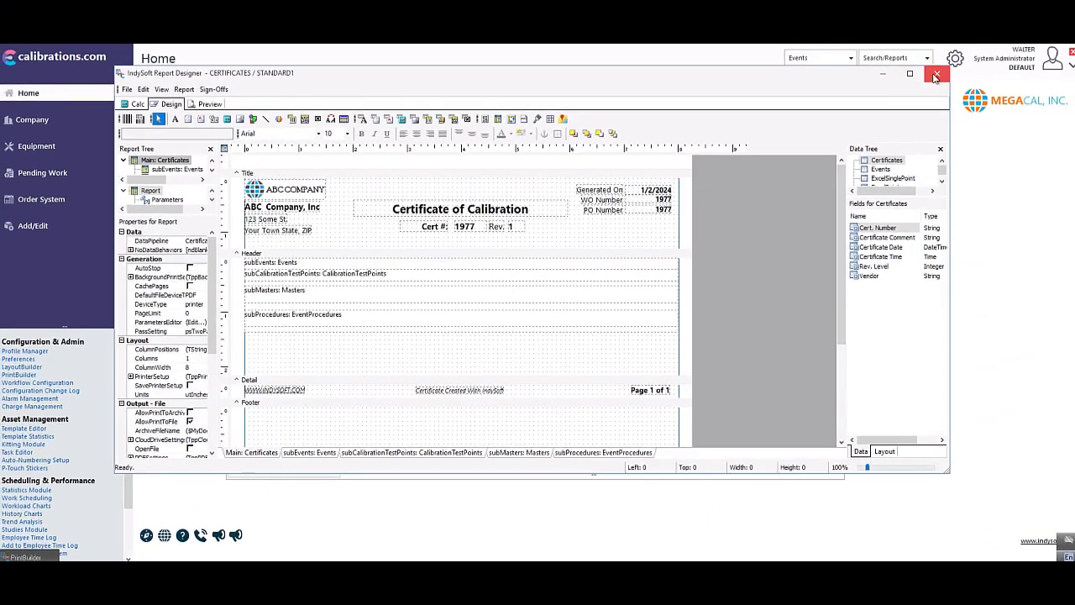
{"action": "left_click", "coordinate": [937, 73]}
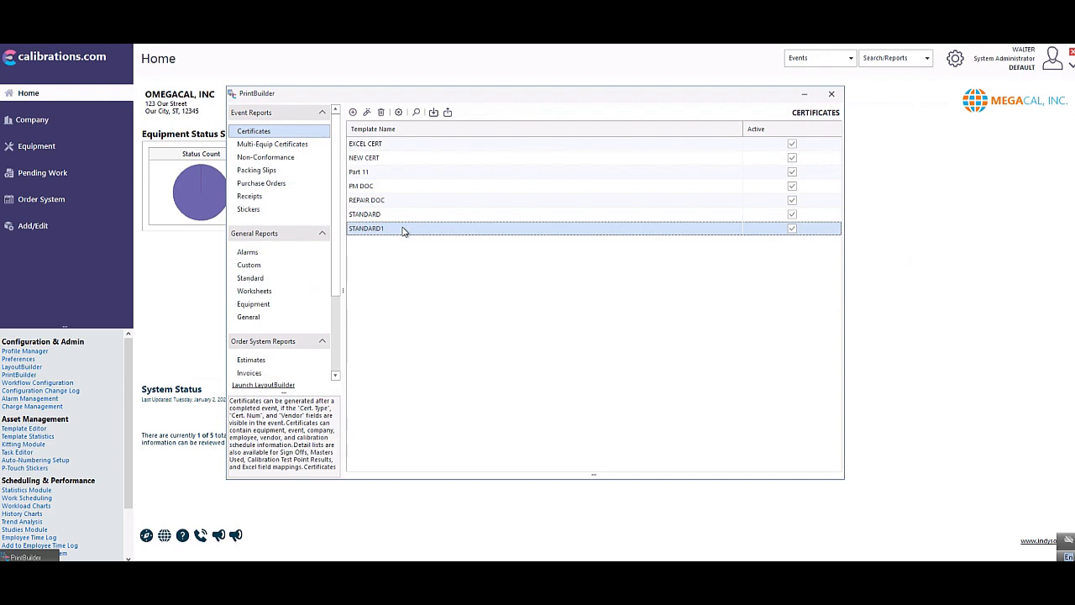
- Add a certificate template named Part 11 Test, cloned from STANDARD1, with the check-in note "Part 11 Sign off"
{"action": "left_click", "coordinate": [353, 113]}
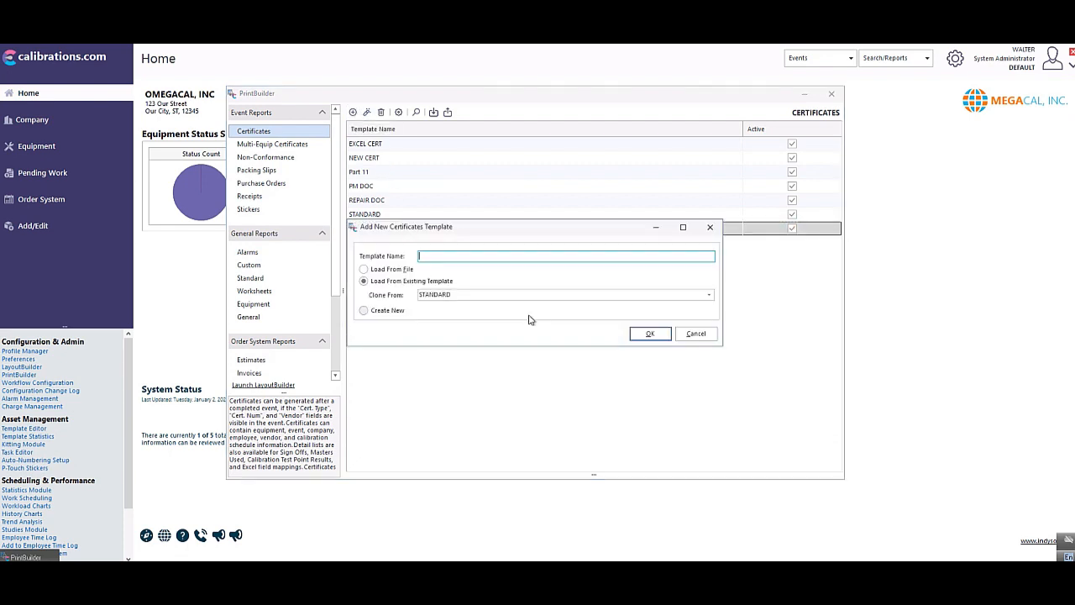
{"action": "type", "text": "Part 11 Test"}
{"action": "left_click", "coordinate": [430, 299]}
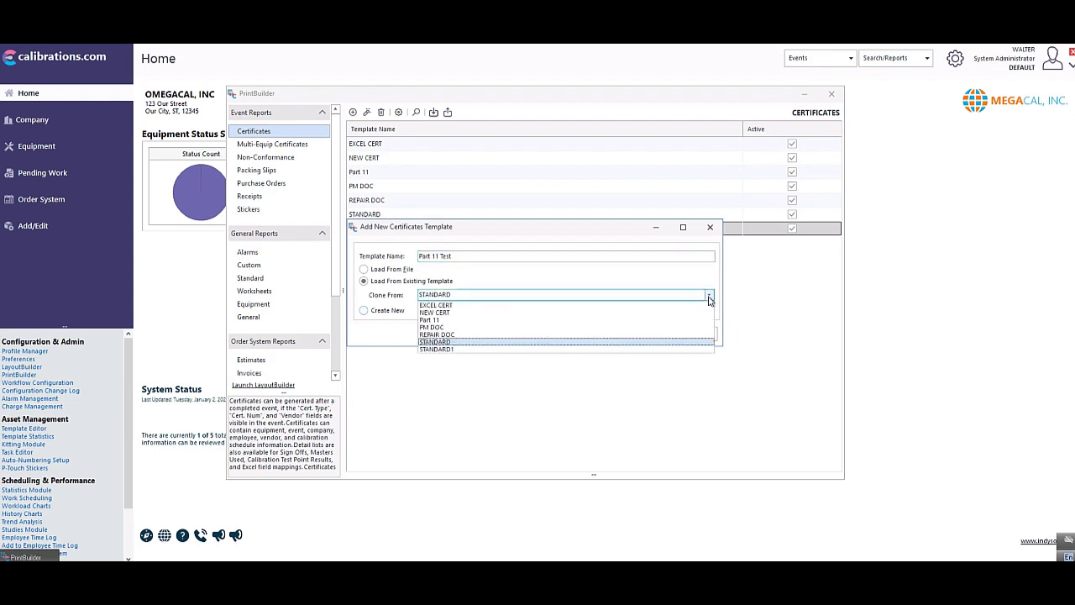
{"action": "left_click", "coordinate": [514, 349]}
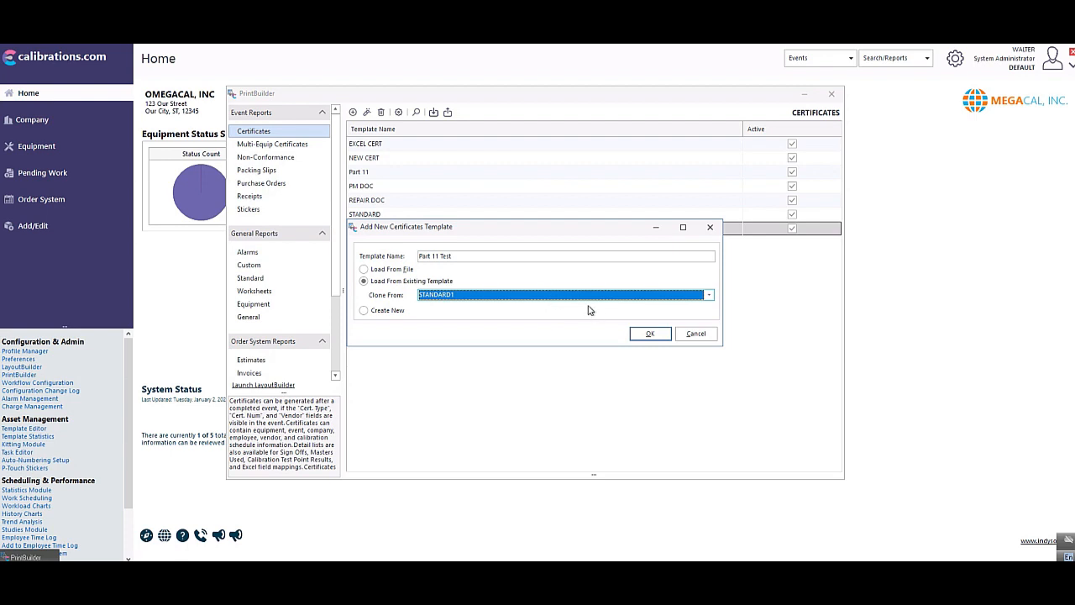
{"action": "left_click", "coordinate": [649, 335]}
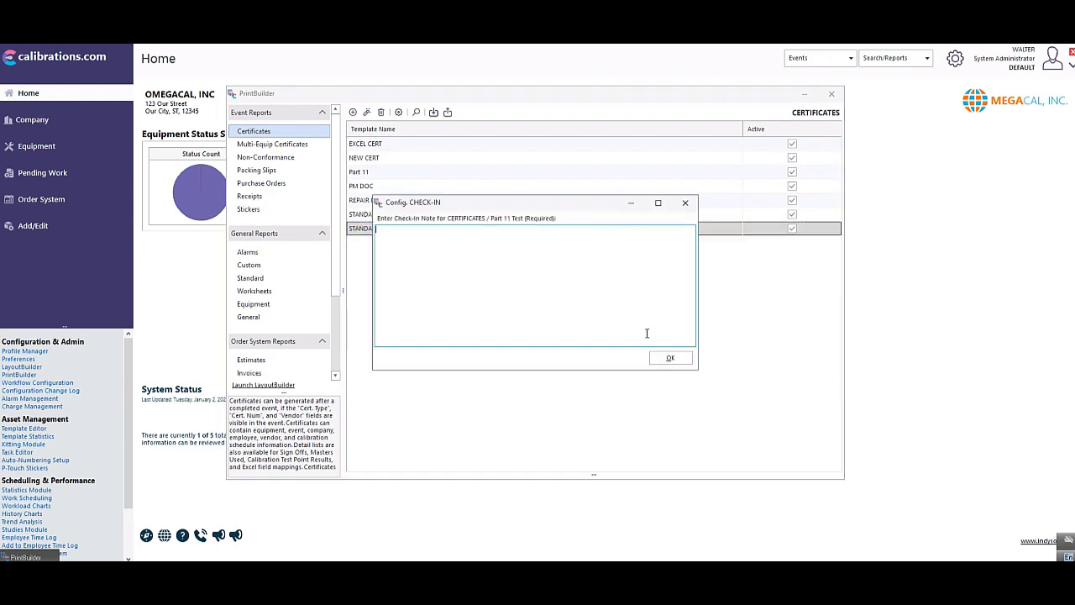
{"action": "type", "text": "Part 11 Sign off"}
{"action": "left_click", "coordinate": [680, 359]}
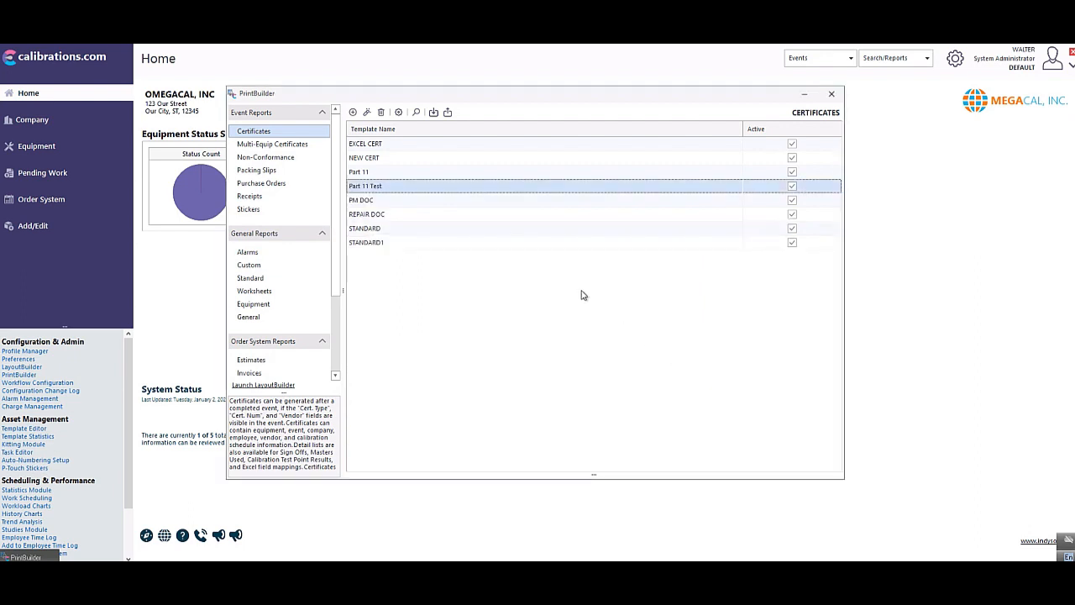
- Open the Part 11 Test template for design, check the layout of its procedures subreport, and return to the main certificate layout
{"action": "double_click", "coordinate": [410, 187]}
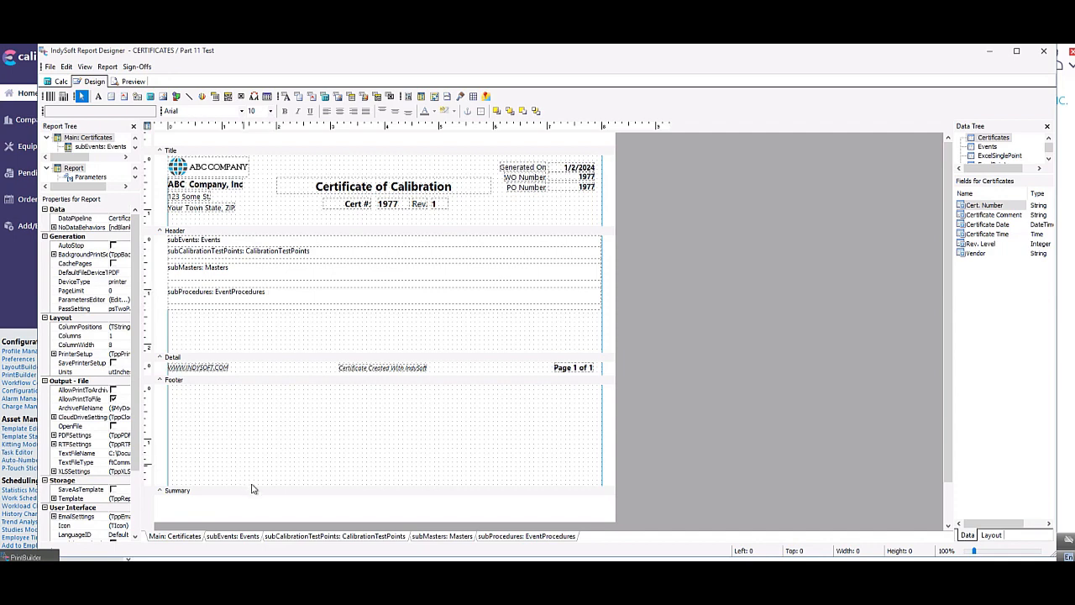
{"action": "left_click", "coordinate": [247, 297]}
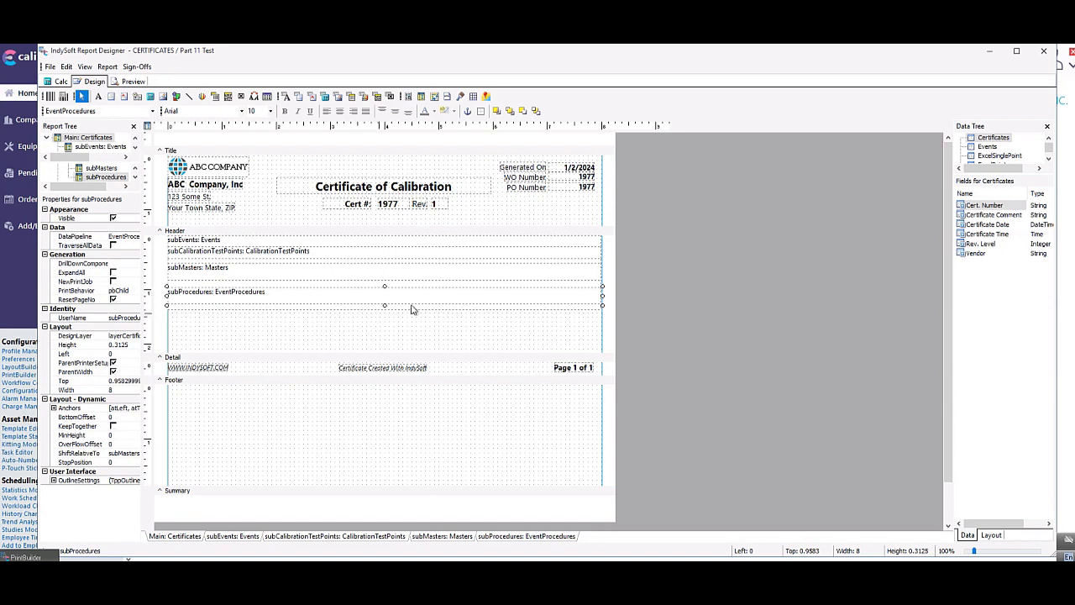
{"action": "left_click", "coordinate": [523, 538]}
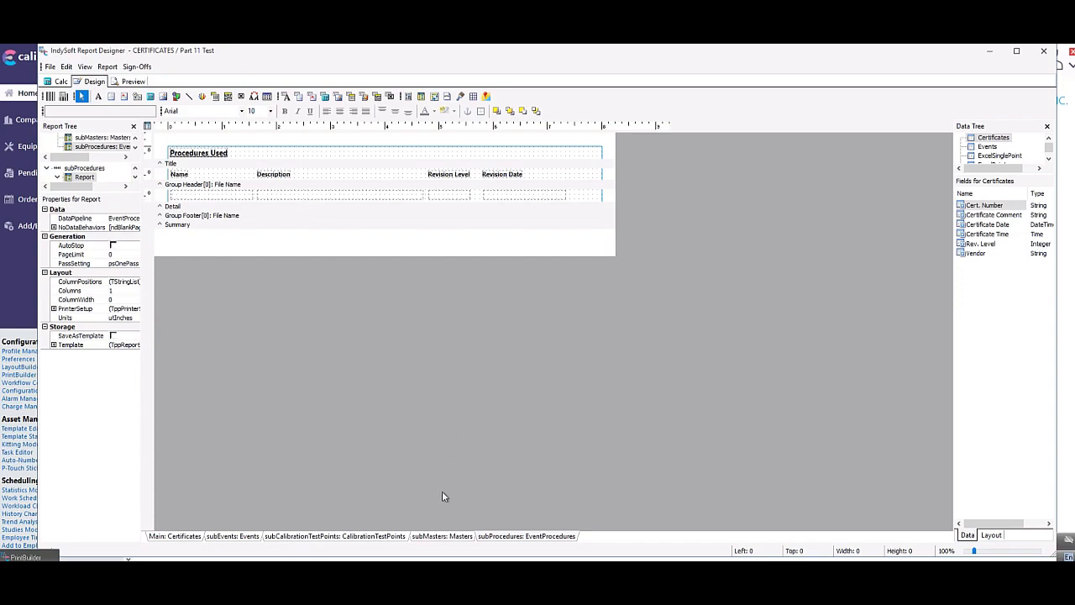
{"action": "left_click", "coordinate": [186, 538]}
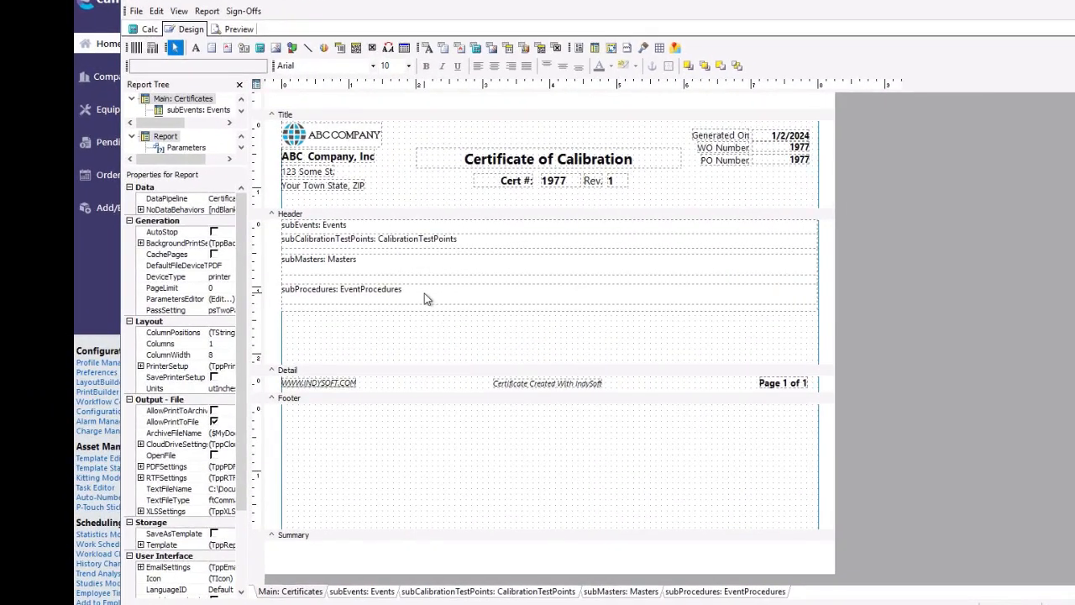
- Duplicate the subProcedures subreport and place the copy directly below the original, with its top at about 1.375 inches
{"action": "left_click", "coordinate": [425, 293]}
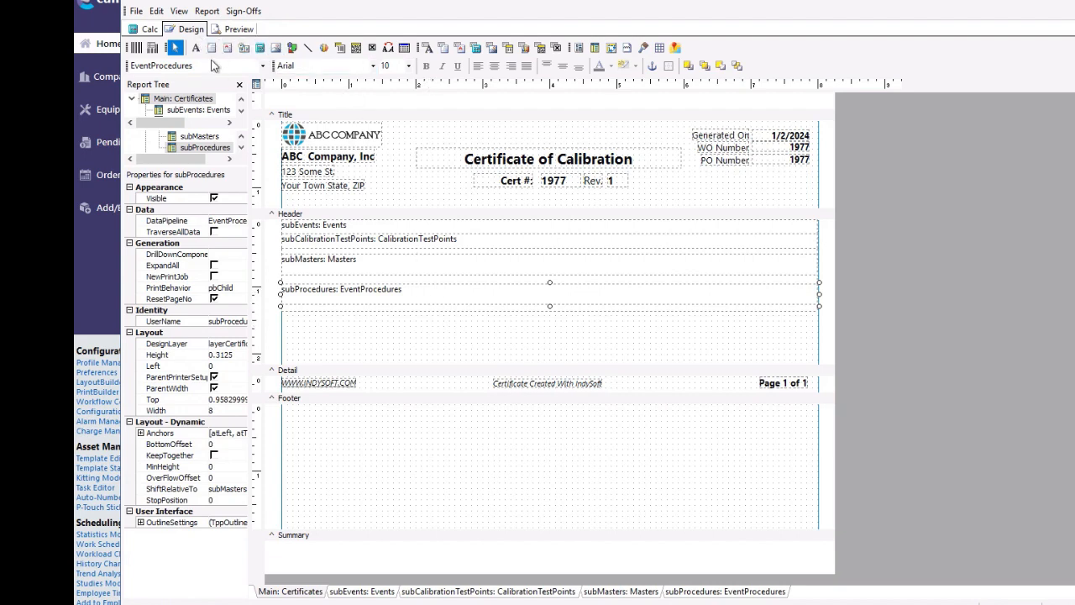
{"action": "left_click", "coordinate": [157, 11]}
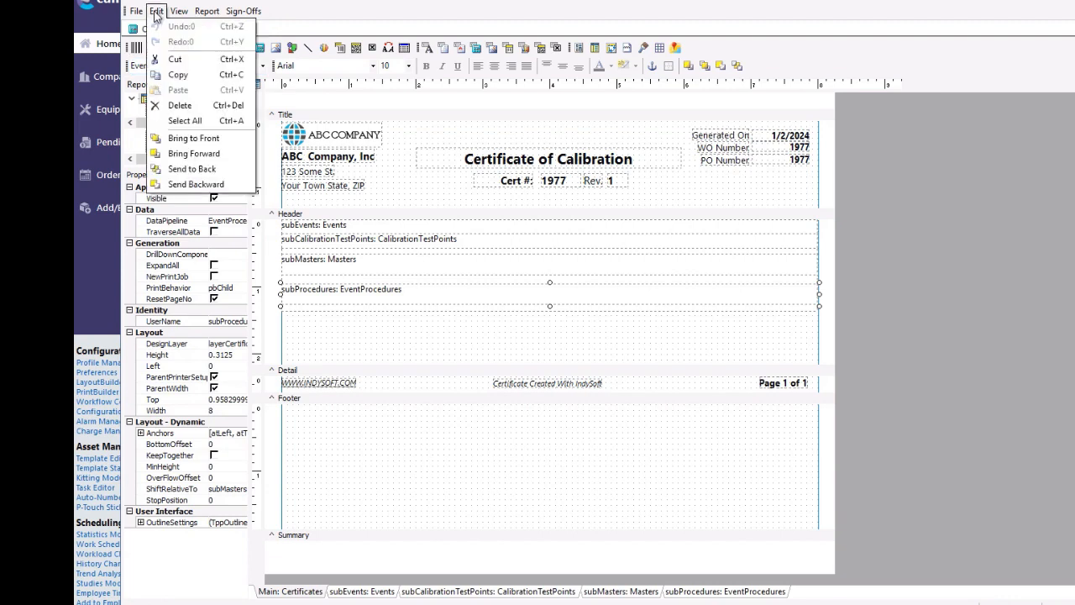
{"action": "left_click", "coordinate": [182, 76]}
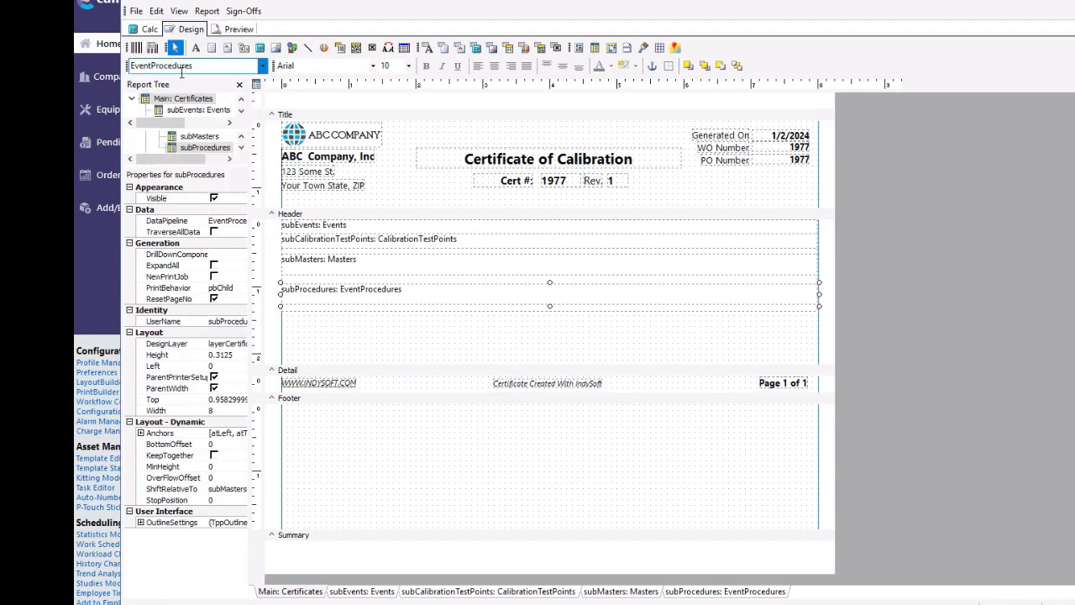
{"action": "left_click", "coordinate": [383, 324]}
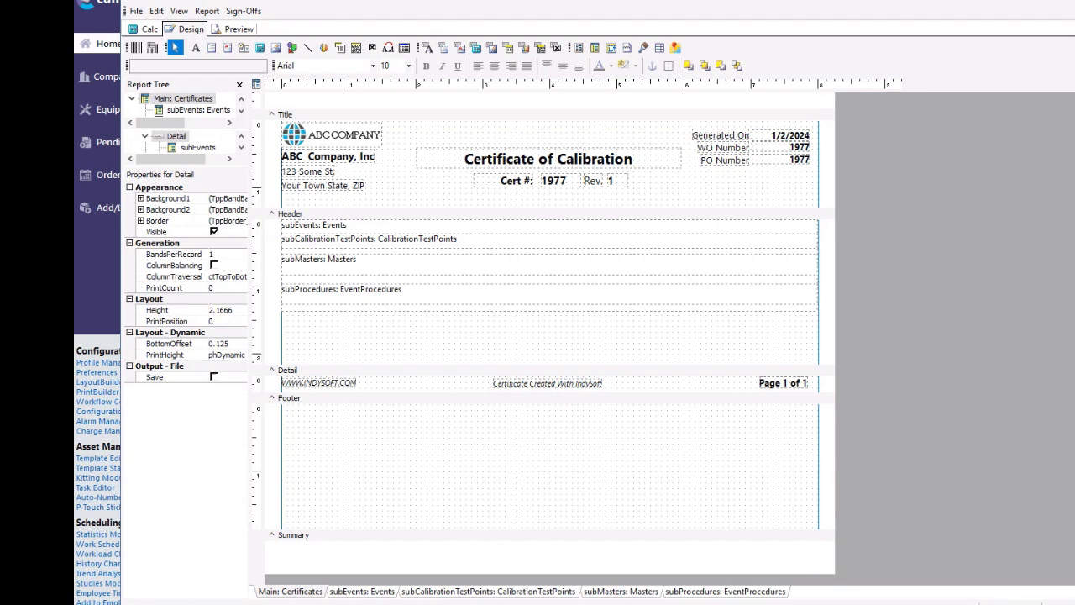
{"action": "left_click", "coordinate": [156, 11]}
{"action": "left_click", "coordinate": [182, 90]}
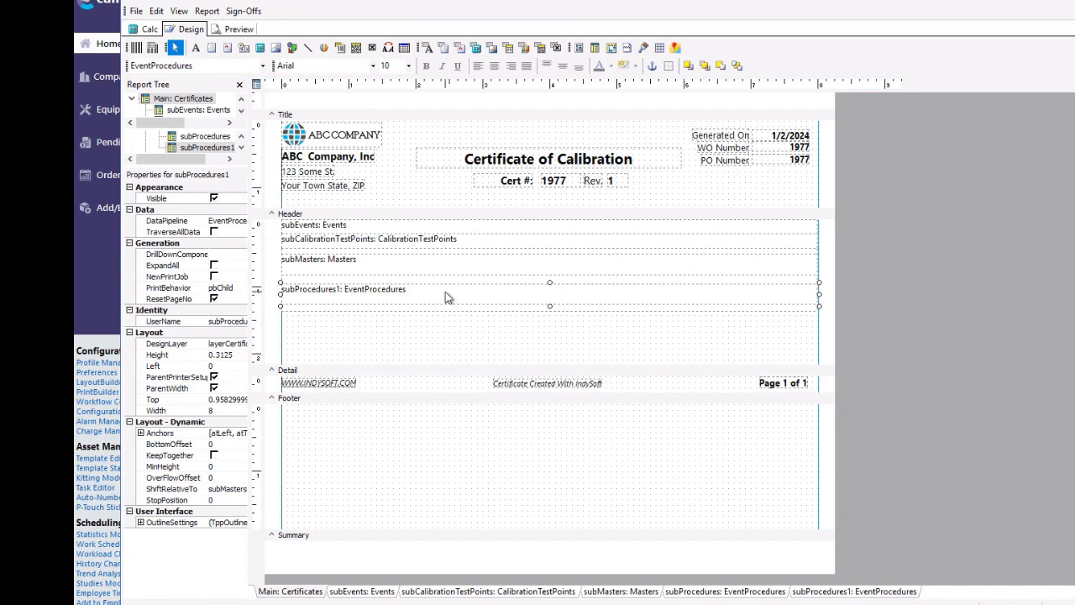
{"action": "left_click_drag", "start_coordinate": [446, 292], "coordinate": [451, 326]}
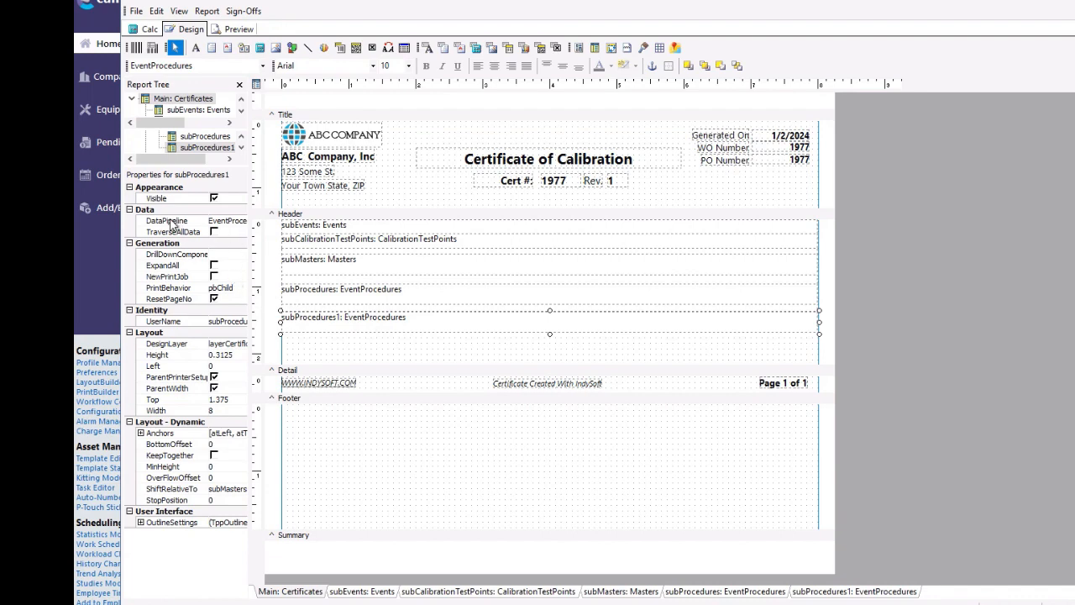
- Set the data pipeline of the duplicated procedures subreport to SignOffs
{"action": "left_click", "coordinate": [218, 220]}
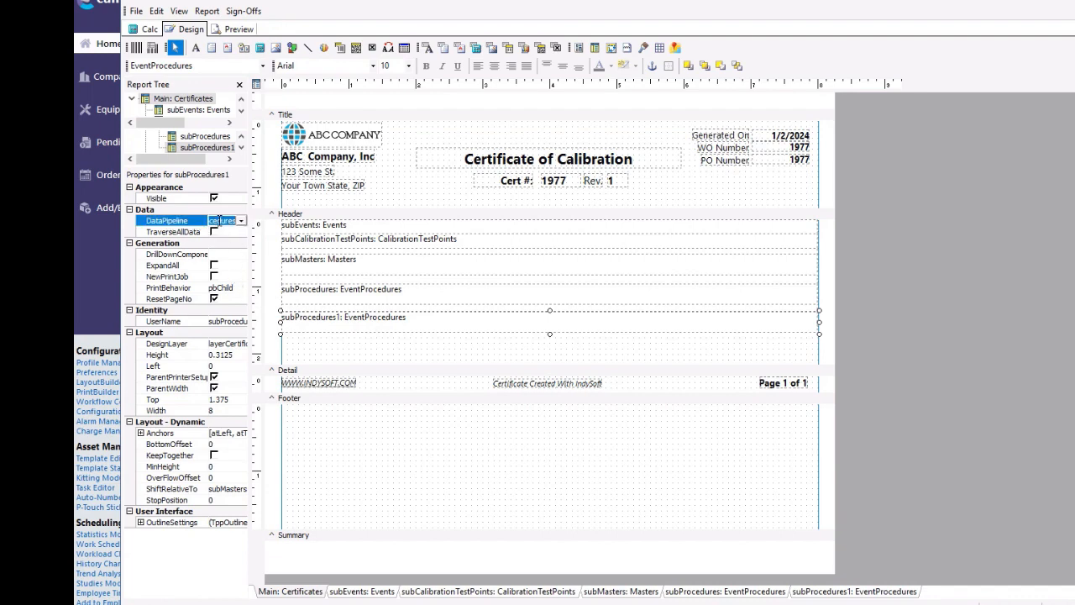
{"action": "left_click_drag", "start_coordinate": [251, 245], "coordinate": [309, 247]}
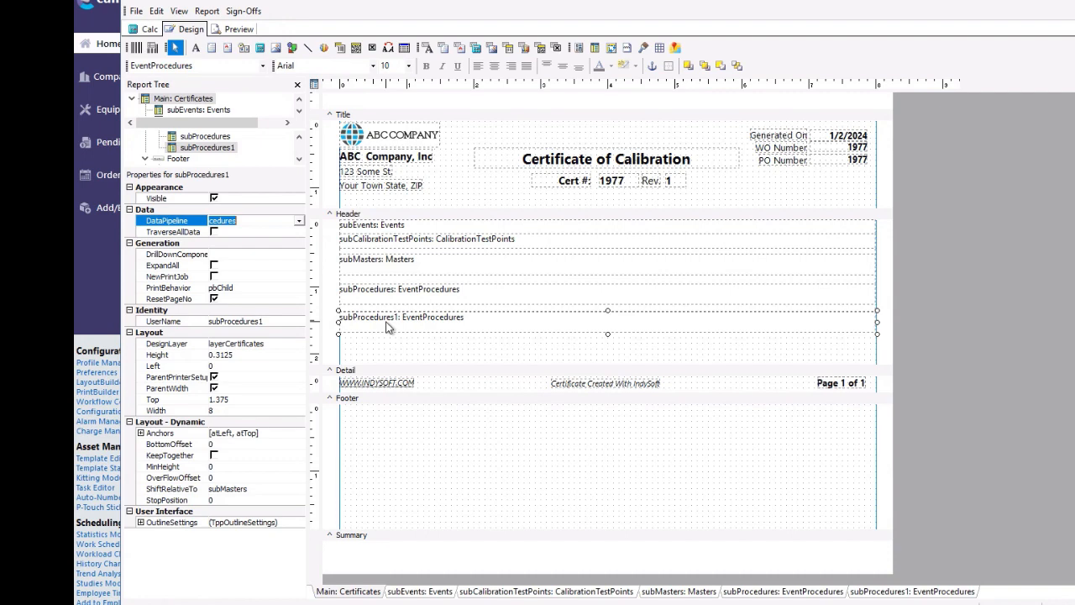
{"action": "left_click", "coordinate": [299, 221]}
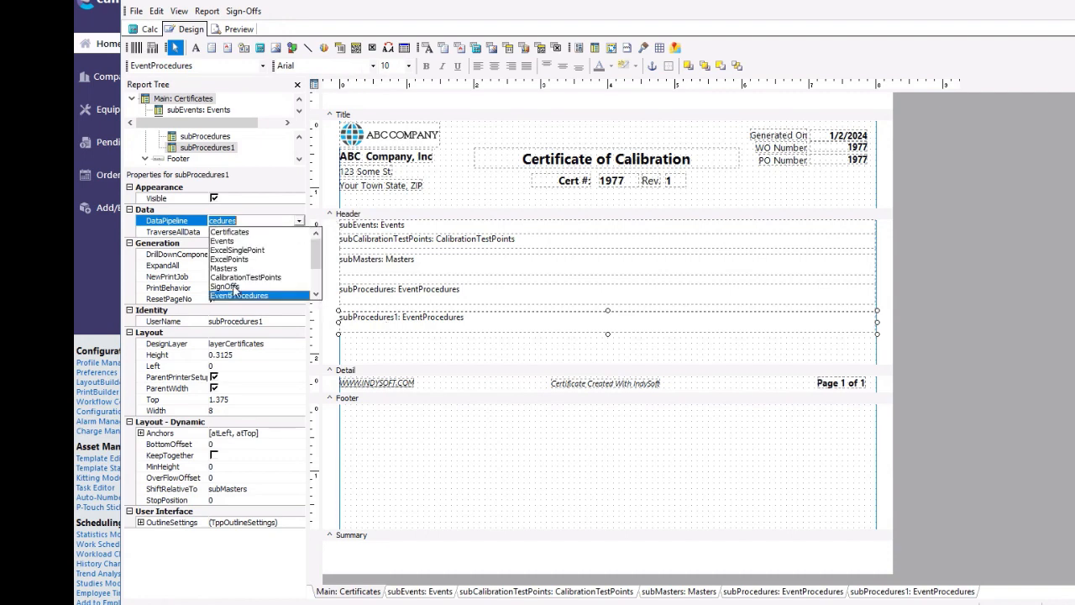
{"action": "left_click", "coordinate": [225, 286]}
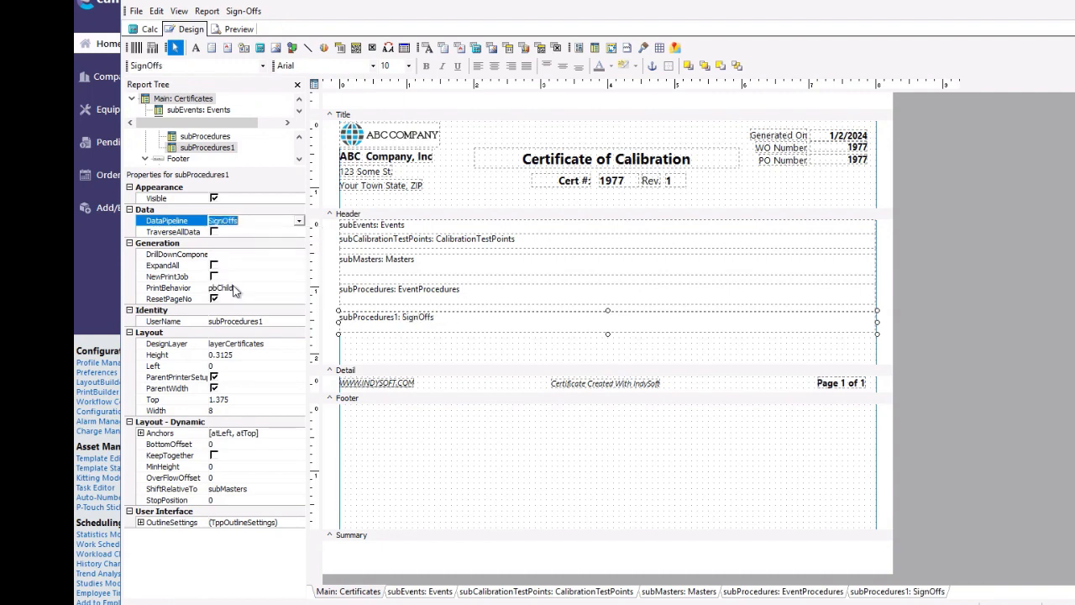
{"action": "left_click", "coordinate": [461, 326]}
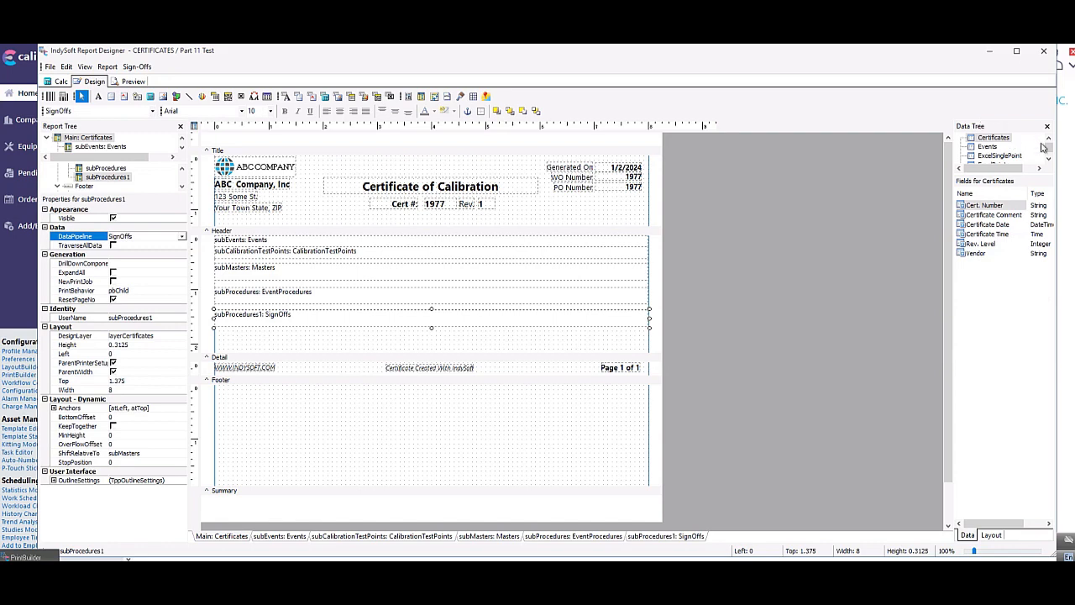
{"action": "scroll", "coordinate": [993, 148], "scroll_direction": "down", "scroll_amount": 3}
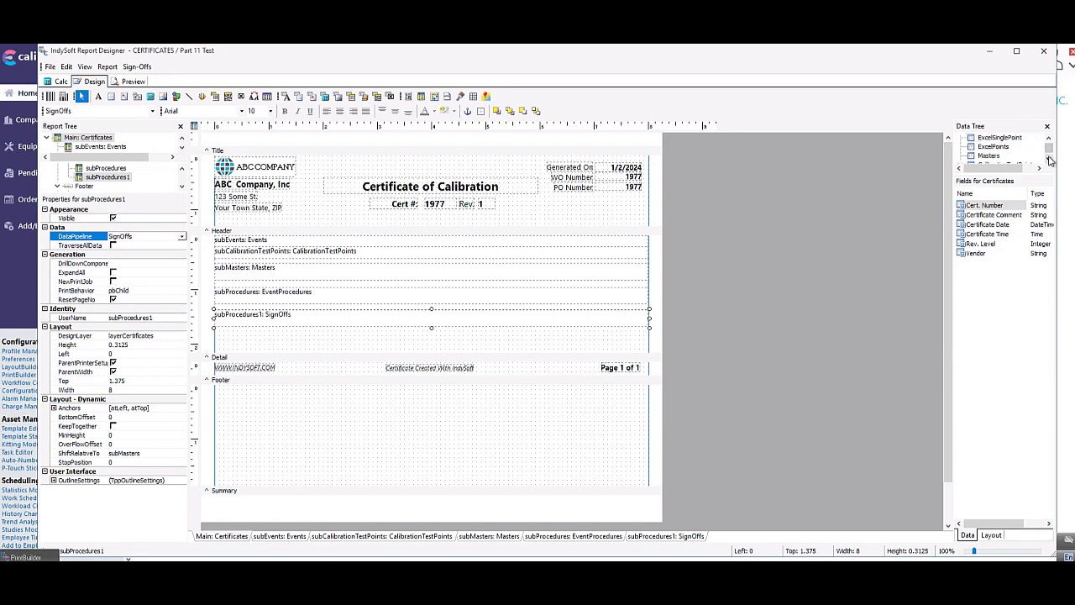
{"action": "left_click", "coordinate": [992, 147]}
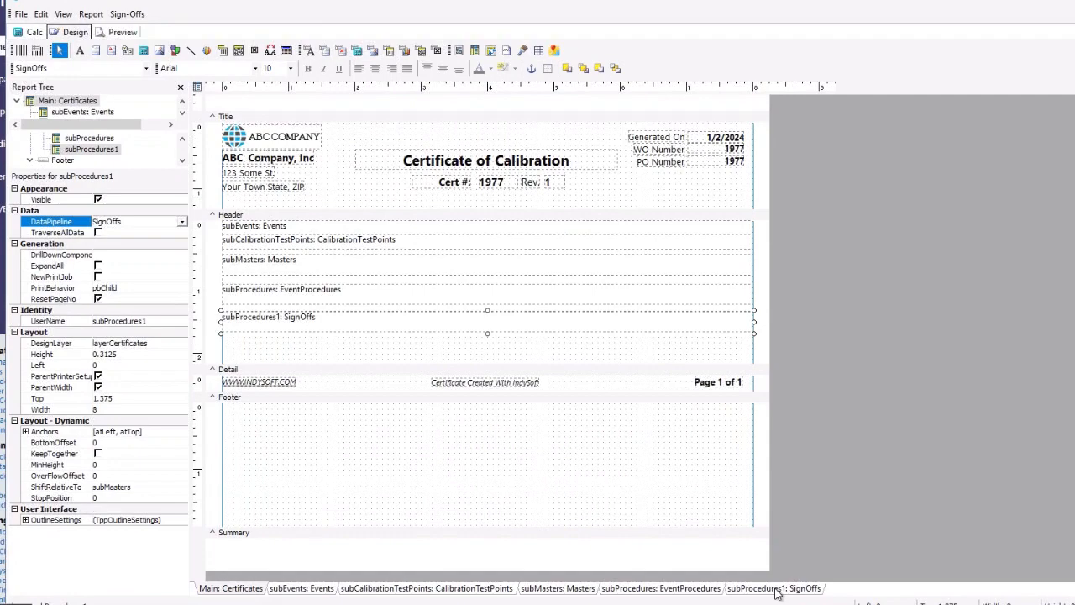
- Open the duplicated subreport's layout and delete the name, description, revision level and revision date fields from its detail band
{"action": "left_click", "coordinate": [687, 546]}
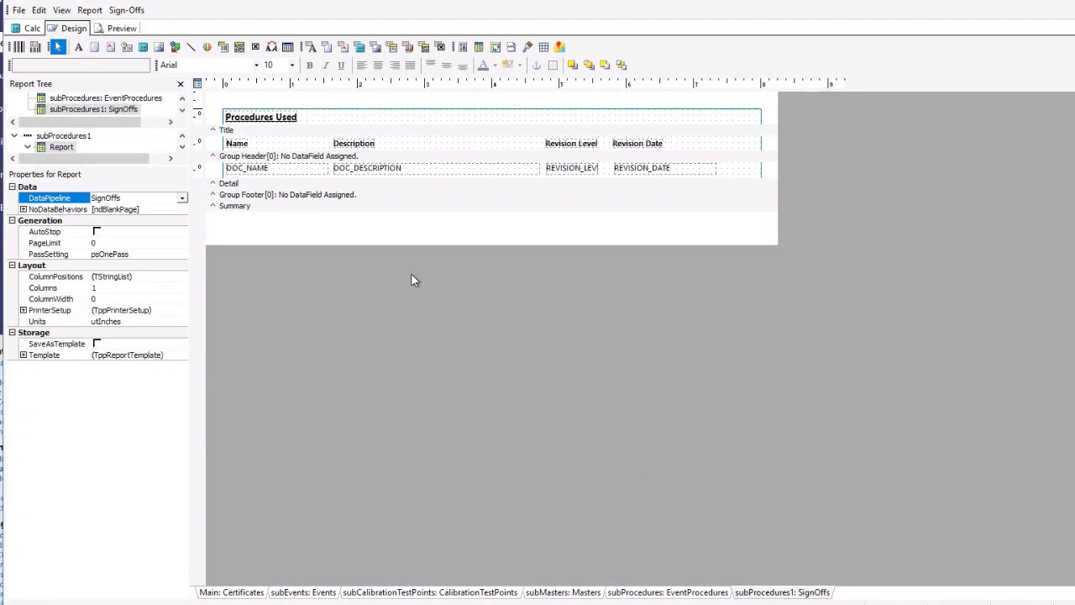
{"action": "left_click", "coordinate": [313, 168]}
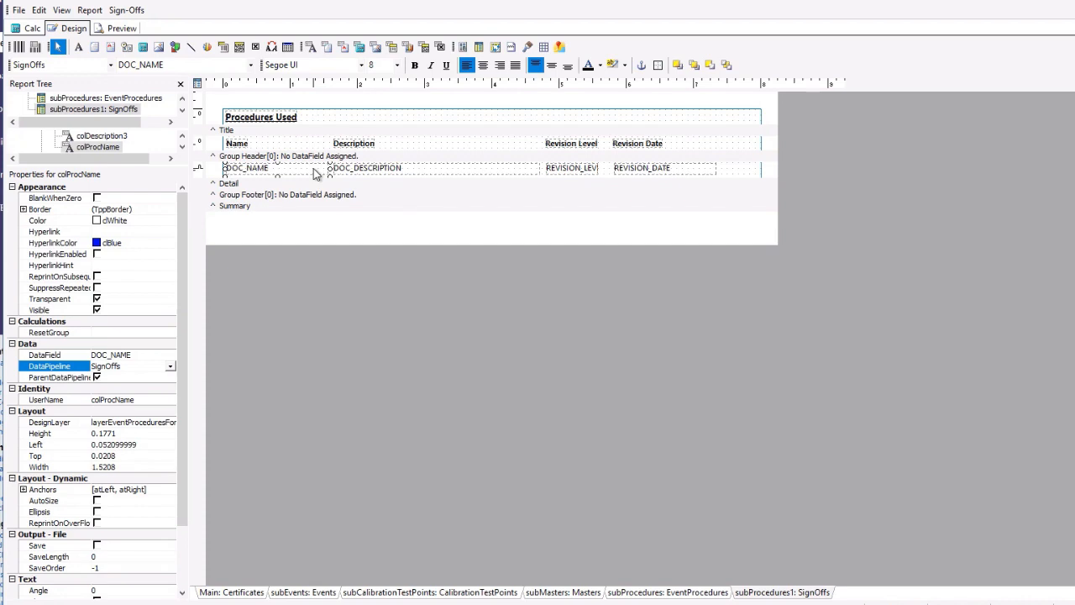
{"action": "key", "text": "Delete"}
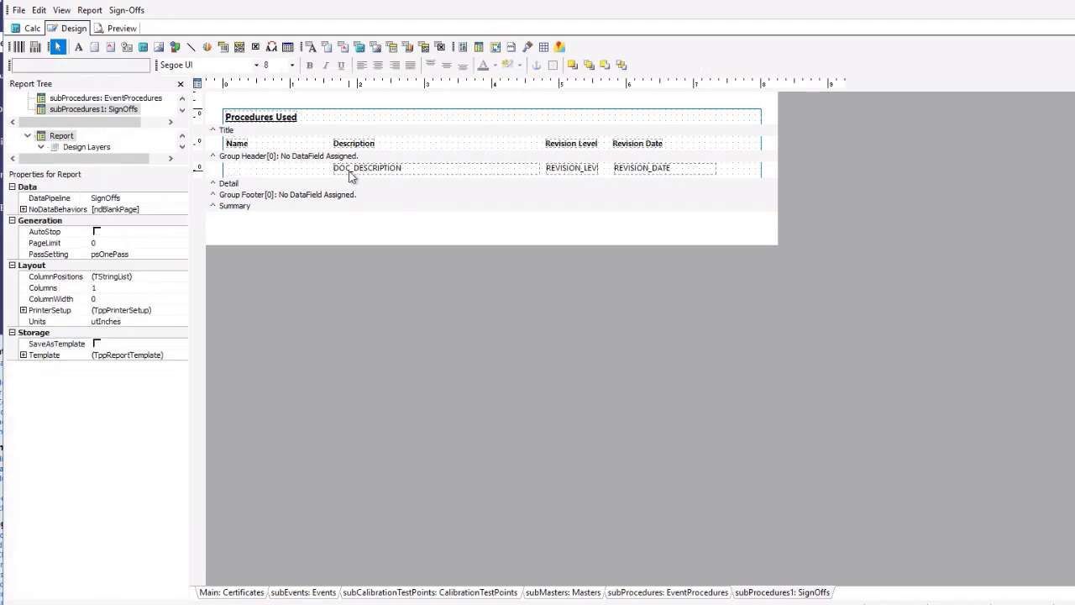
{"action": "left_click", "coordinate": [351, 173]}
{"action": "key", "text": "Delete"}
{"action": "left_click", "coordinate": [560, 172]}
{"action": "key", "text": "Delete"}
{"action": "left_click", "coordinate": [626, 173]}
{"action": "key", "text": "Delete"}
- Delete the Name, Description, Revision Level and Revision Date labels from the subreport's group header
{"action": "left_click", "coordinate": [624, 147]}
{"action": "key", "text": "Delete"}
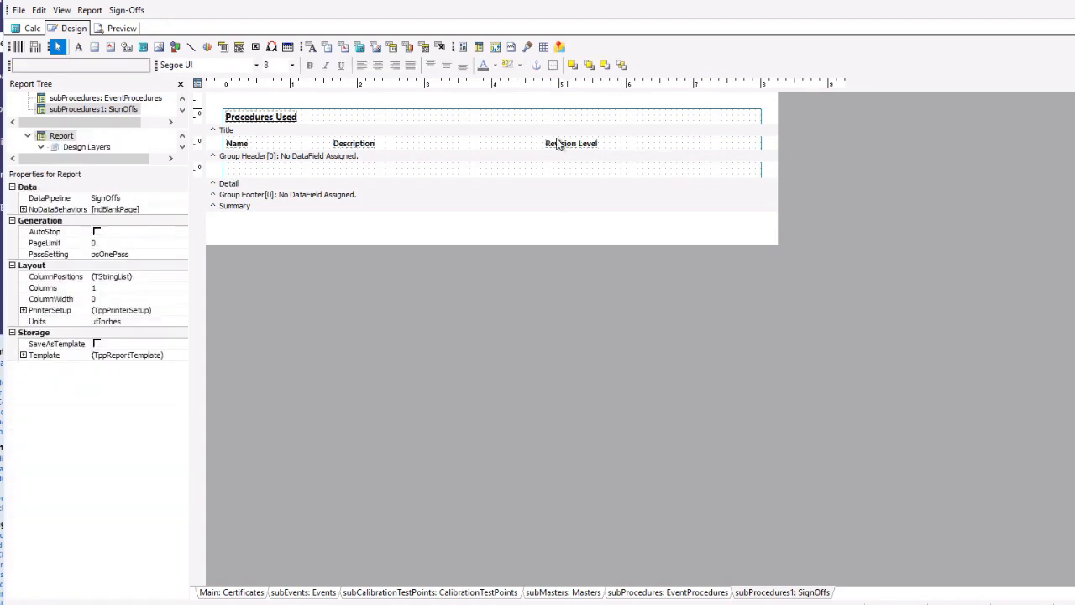
{"action": "left_click", "coordinate": [554, 144]}
{"action": "key", "text": "Delete"}
{"action": "left_click", "coordinate": [353, 144]}
{"action": "key", "text": "Delete"}
{"action": "left_click", "coordinate": [236, 144]}
{"action": "key", "text": "Delete"}
- Change the subreport's title label to "FDA 21 CFR PART 11 SIGN-OFF SIGNATURES" and preview the certificate
{"action": "left_click", "coordinate": [252, 119]}
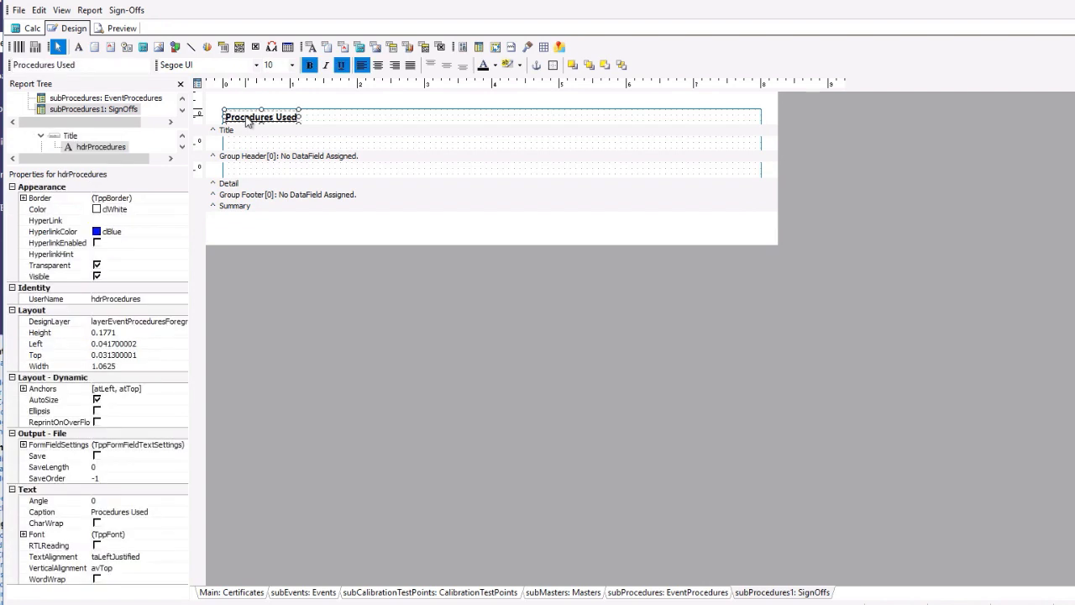
{"action": "left_click", "coordinate": [251, 118]}
{"action": "type", "text": "FDA 21 CFR PART 11 SIGN-OFF SIGNATURES"}
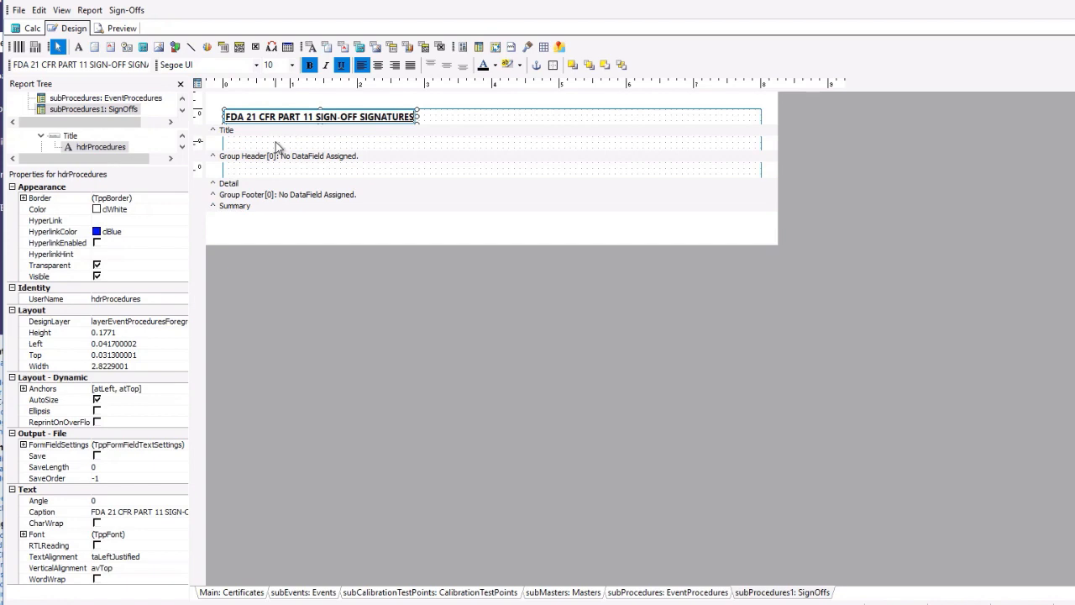
{"action": "left_click", "coordinate": [116, 26]}
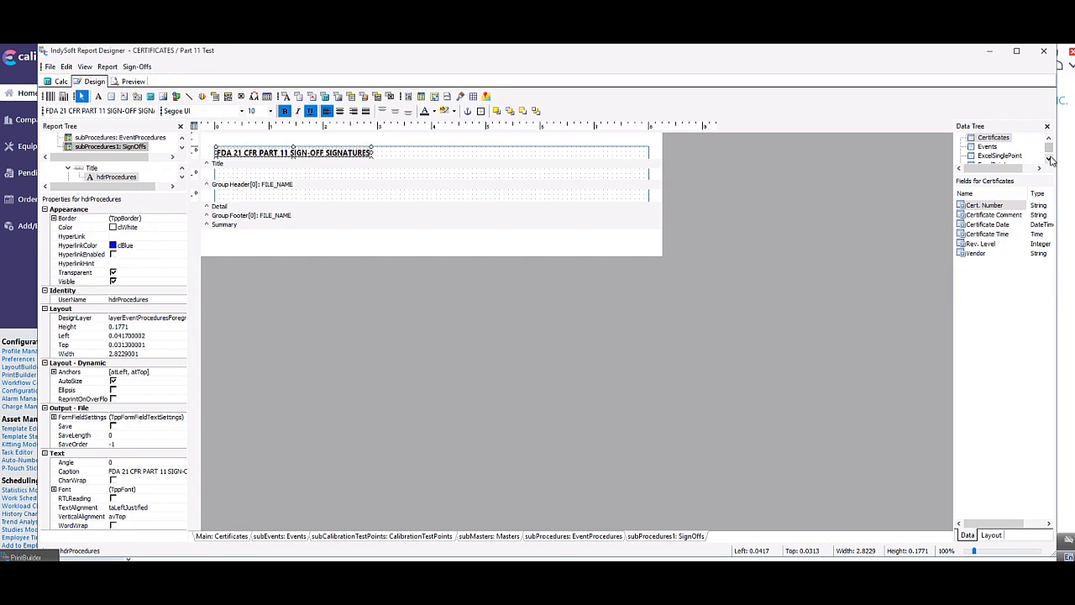
- Add the Full Name field with its label from the SignOffs data to the subreport's detail band
{"action": "left_click", "coordinate": [1049, 159]}
{"action": "left_click", "coordinate": [1050, 159]}
{"action": "left_click", "coordinate": [1049, 159]}
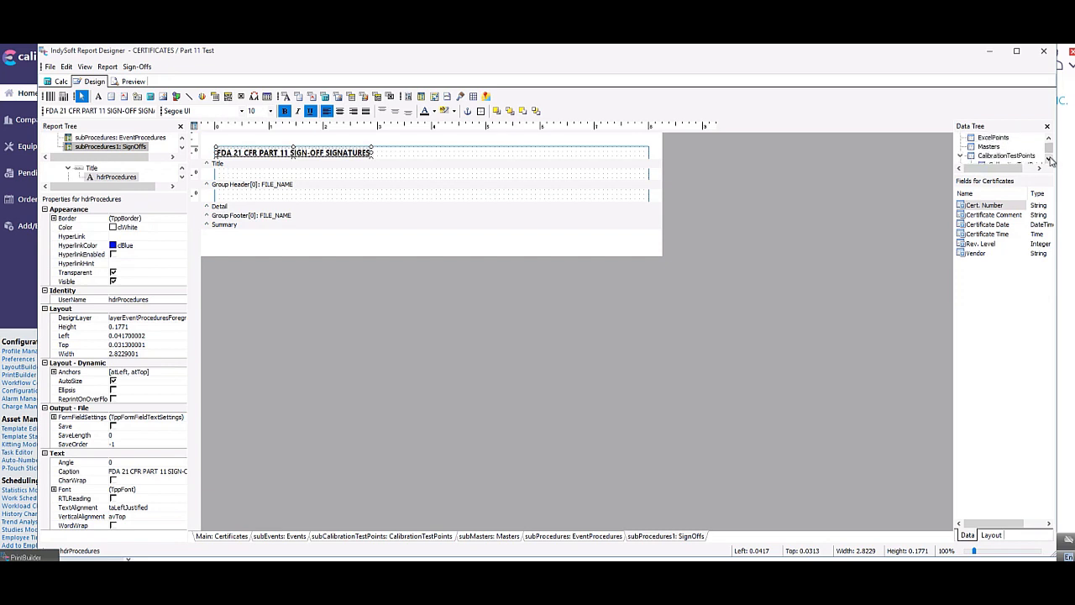
{"action": "left_click", "coordinate": [1049, 159]}
{"action": "left_click", "coordinate": [1050, 159]}
{"action": "left_click", "coordinate": [989, 155]}
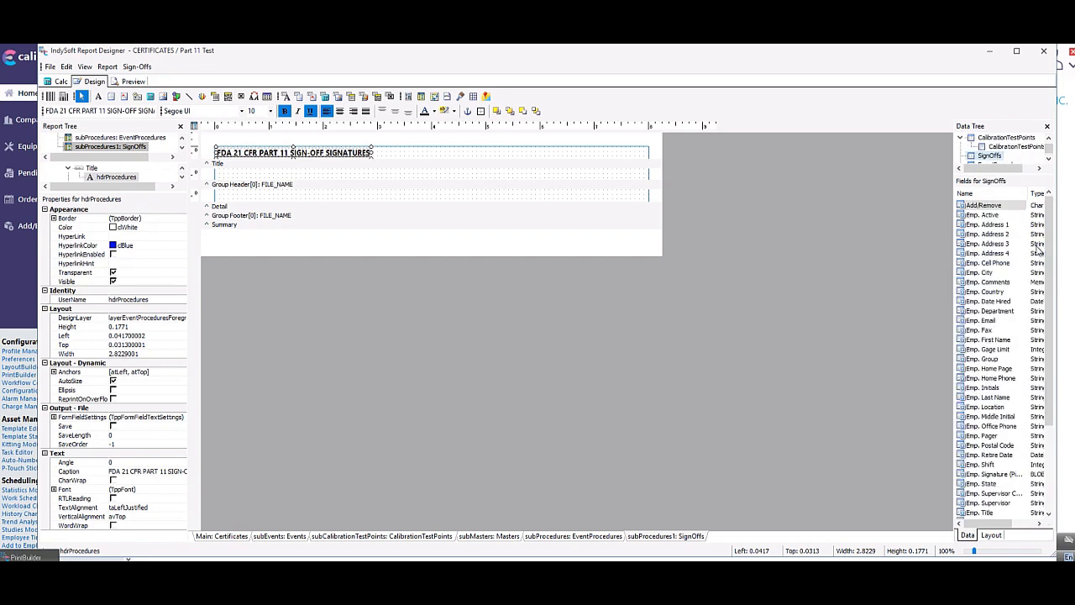
{"action": "left_click_drag", "start_coordinate": [1049, 252], "coordinate": [1056, 391]}
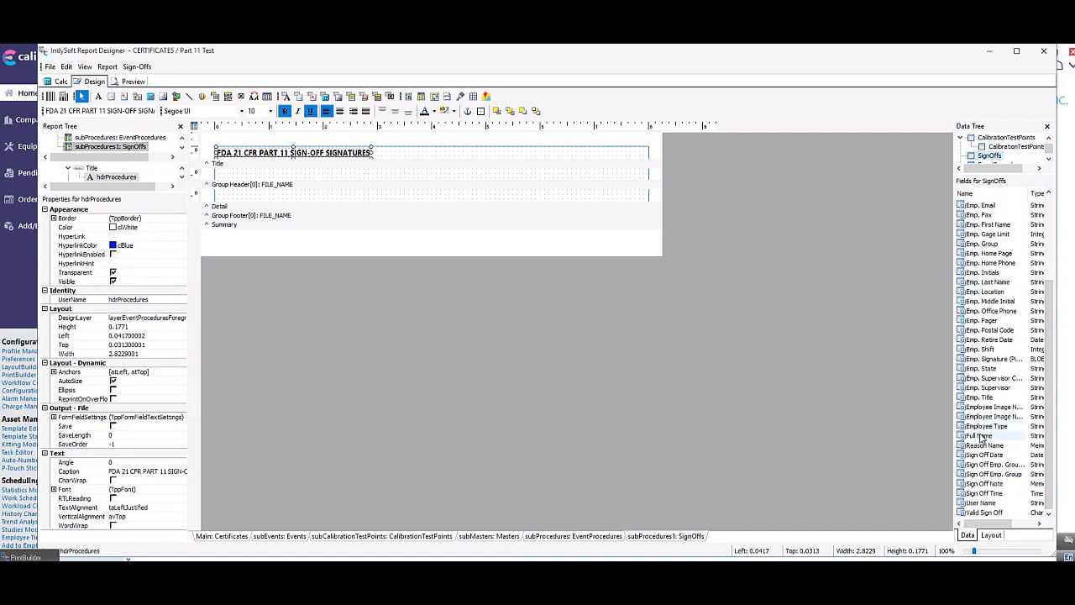
{"action": "left_click_drag", "start_coordinate": [984, 438], "coordinate": [405, 202]}
{"action": "left_click", "coordinate": [417, 200]}
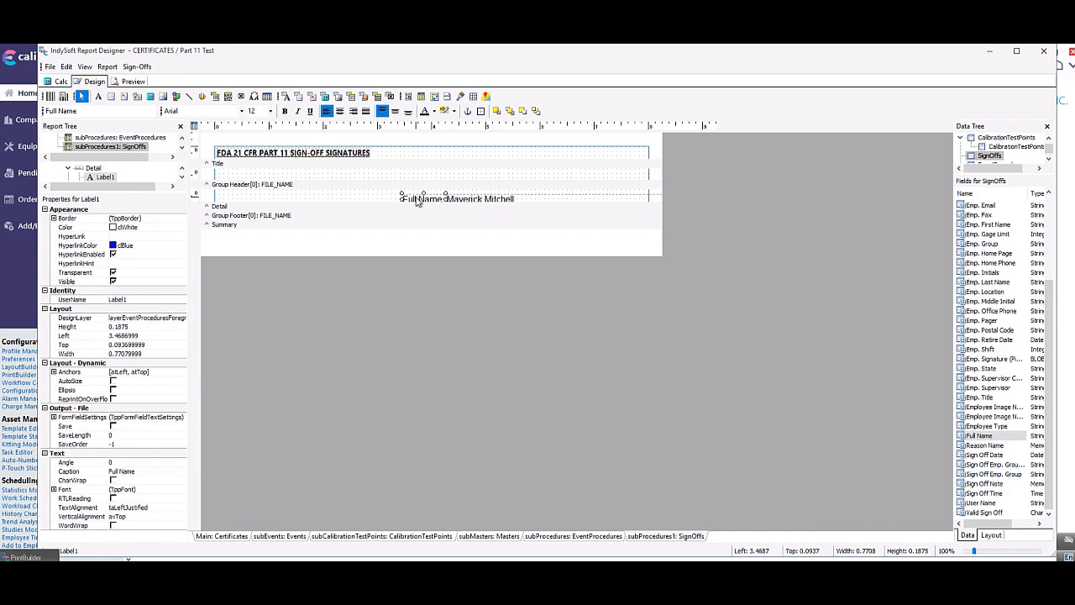
- Move the Full Name label to the group header's left edge and align its value beneath, narrowed to about 1.39 inches
{"action": "left_click_drag", "start_coordinate": [417, 200], "coordinate": [233, 175]}
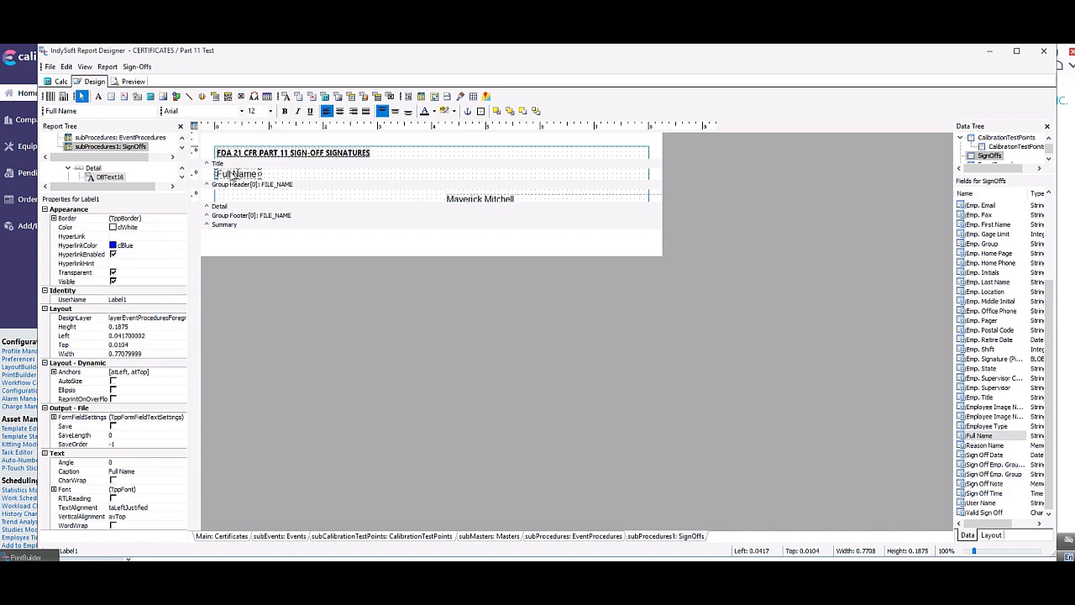
{"action": "left_click_drag", "start_coordinate": [450, 198], "coordinate": [248, 196]}
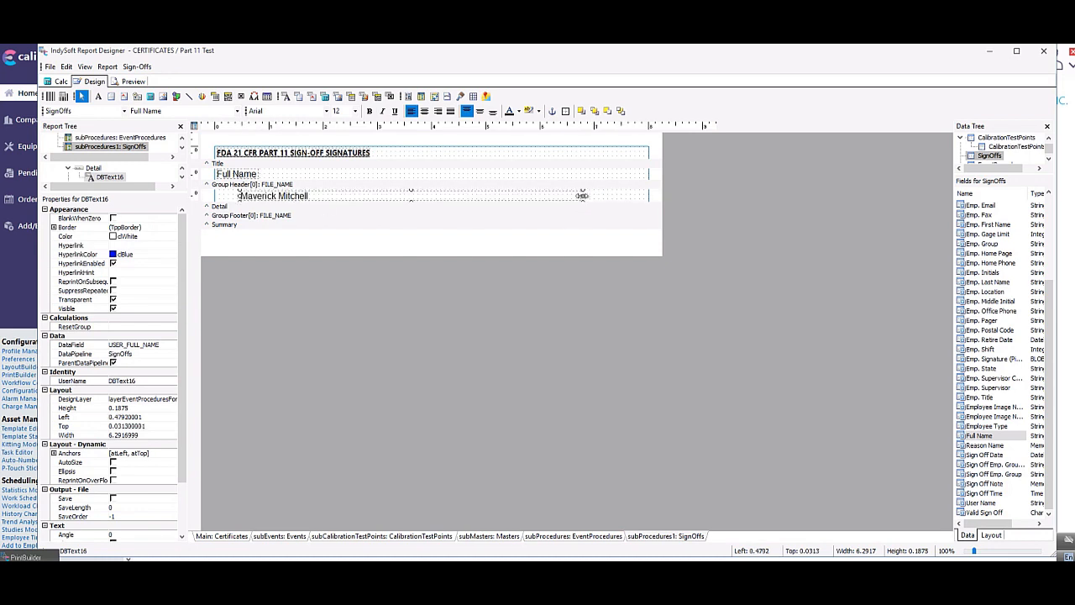
{"action": "left_click_drag", "start_coordinate": [582, 199], "coordinate": [263, 200]}
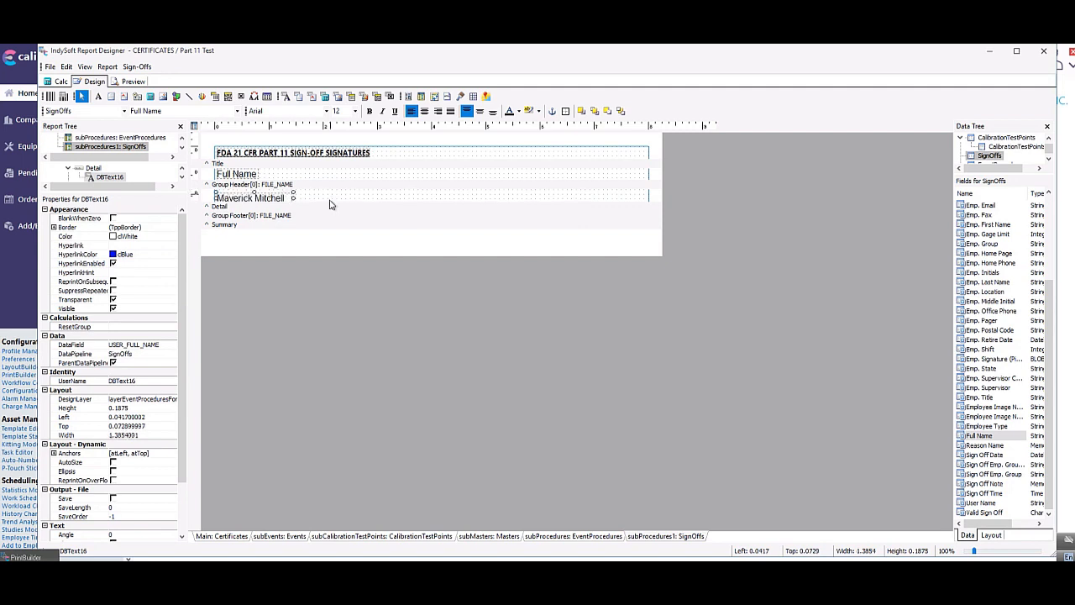
- Enlarge the detail band and the group header band, the header to about 0.41 inches high, and preview the certificate
{"action": "mouse_move", "coordinate": [329, 204]}
{"action": "left_mouse_down"}
{"action": "mouse_move", "coordinate": [330, 217]}
{"action": "mouse_move", "coordinate": [333, 196]}
{"action": "left_mouse_up"}
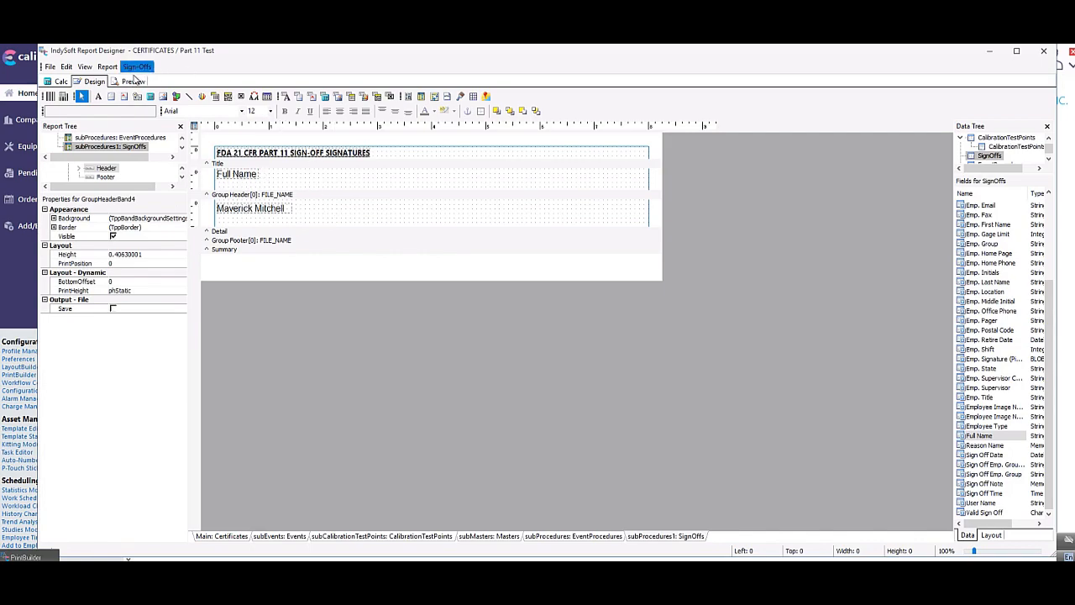
{"action": "left_click", "coordinate": [131, 81]}
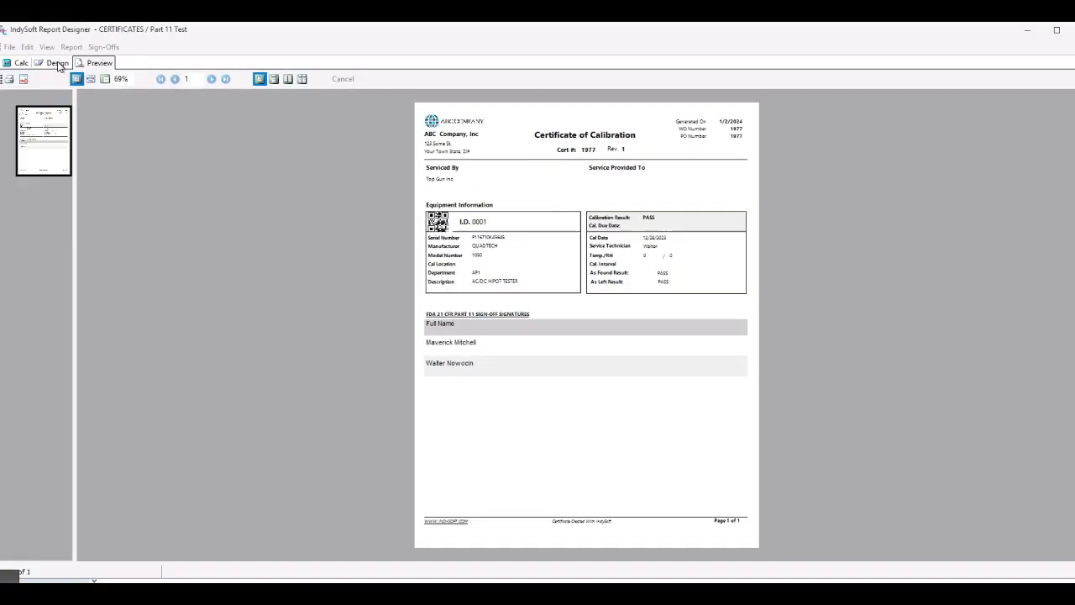
{"action": "left_click", "coordinate": [59, 66]}
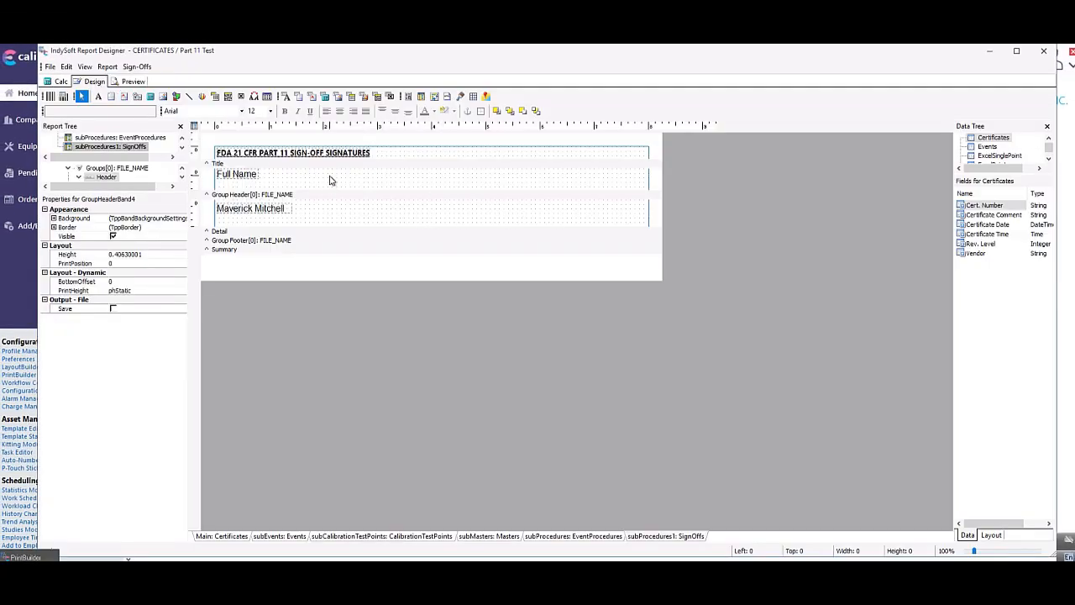
- Add the Sign Off Date field with its label from the SignOffs data to the subreport's detail band
{"action": "scroll", "coordinate": [998, 157], "scroll_direction": "down", "scroll_amount": 5}
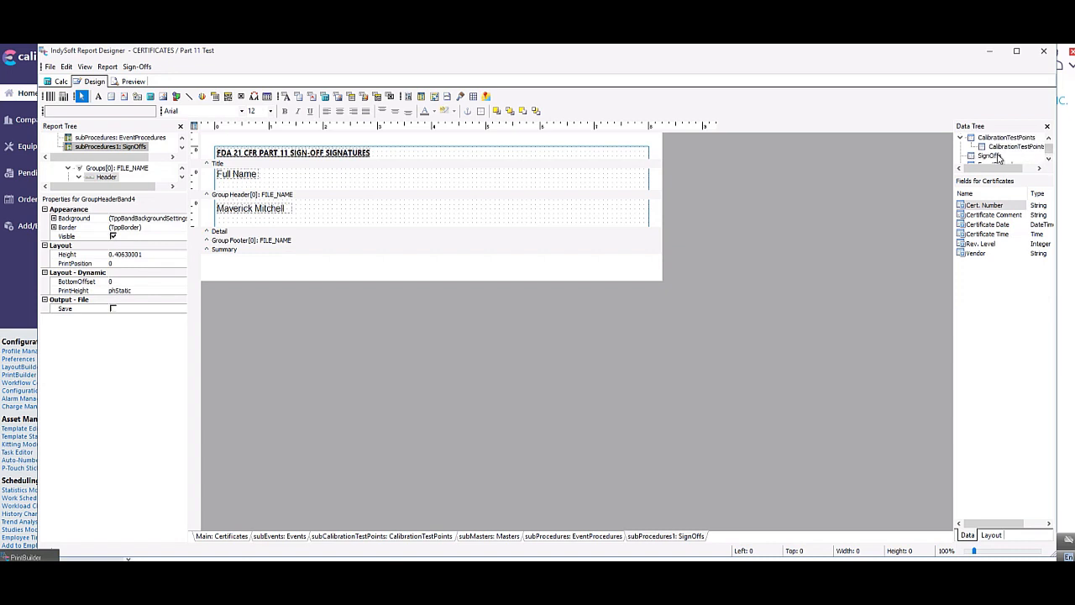
{"action": "left_click", "coordinate": [992, 156]}
{"action": "left_click_drag", "start_coordinate": [1049, 237], "coordinate": [1068, 409]}
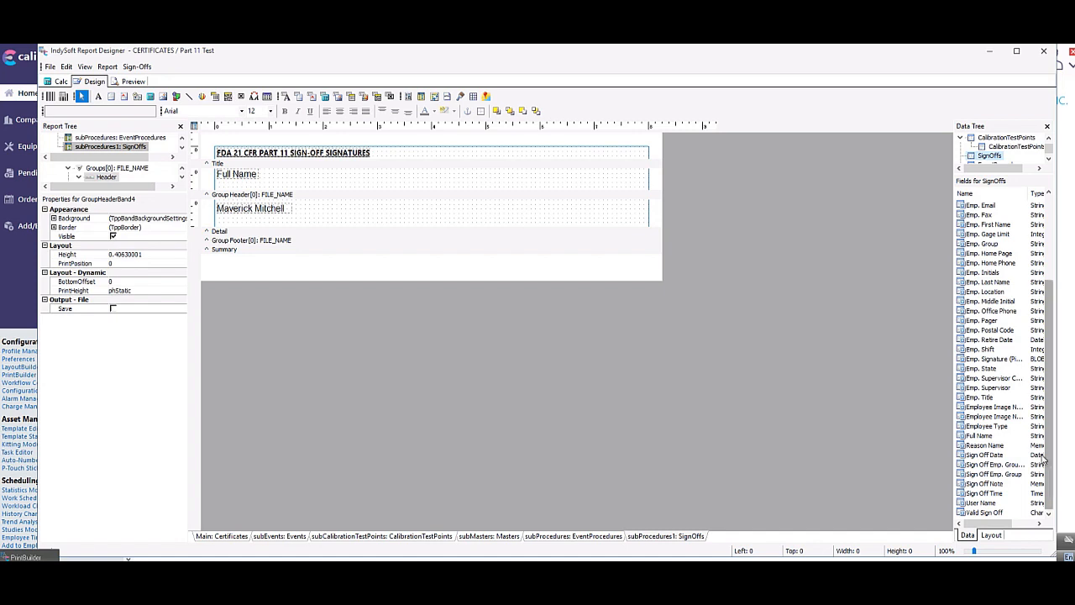
{"action": "left_click", "coordinate": [994, 456]}
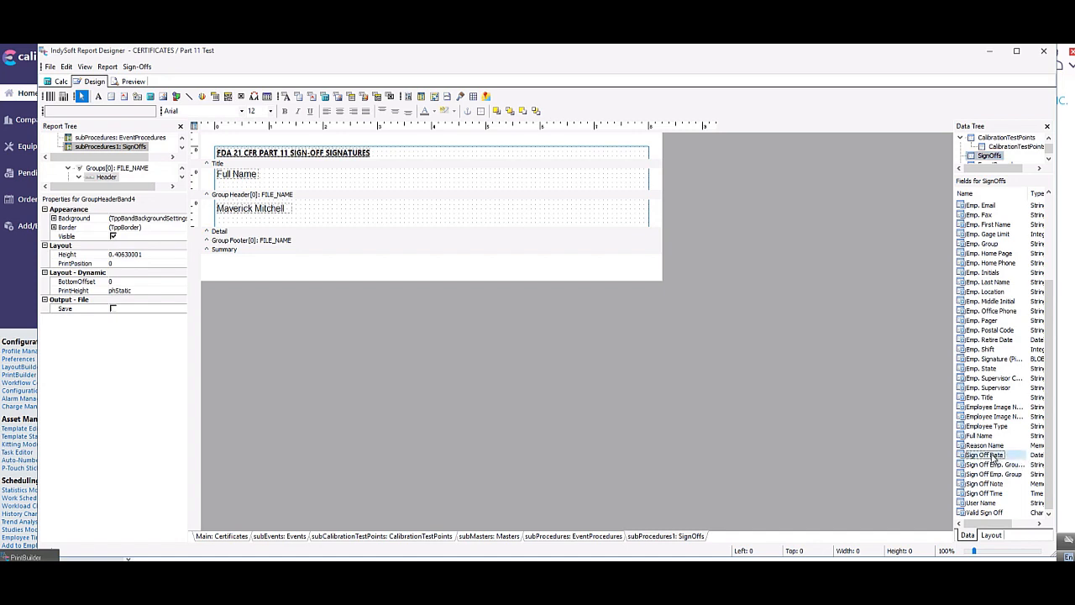
{"action": "left_click_drag", "start_coordinate": [1000, 456], "coordinate": [403, 213]}
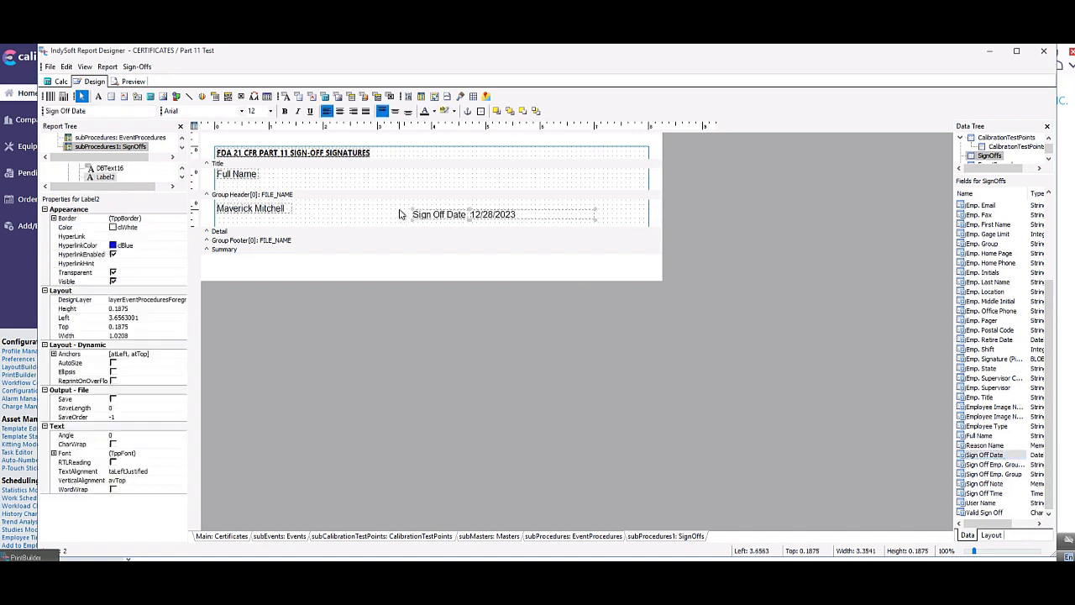
- Place the Sign Off Date label in the group header beside Full Name with its narrowed value beneath, and preview the certificate
{"action": "left_click", "coordinate": [432, 218]}
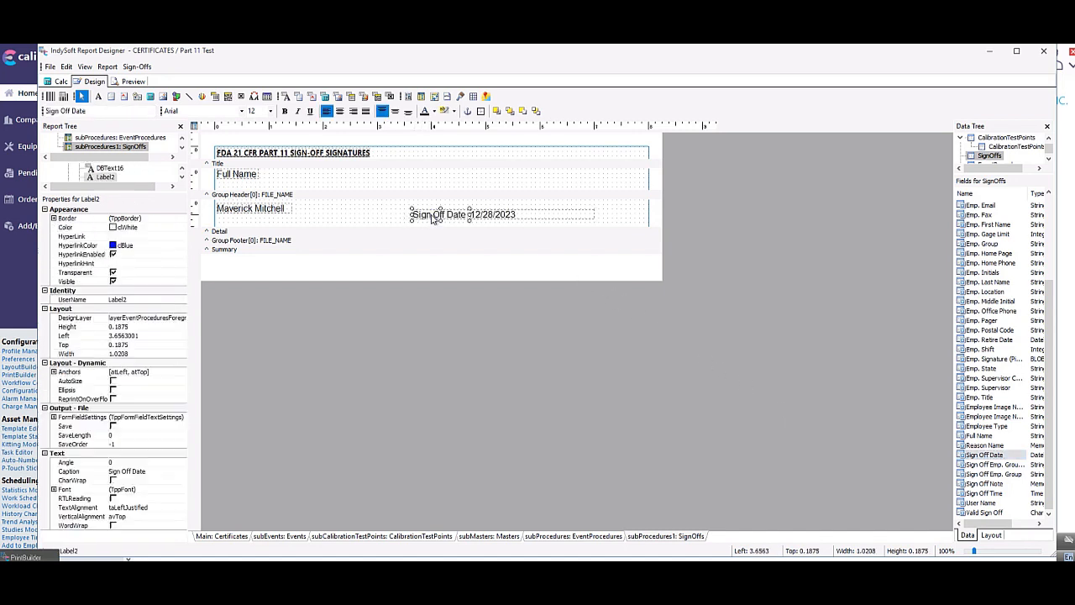
{"action": "left_click_drag", "start_coordinate": [432, 217], "coordinate": [343, 186]}
{"action": "left_click_drag", "start_coordinate": [481, 216], "coordinate": [309, 210]}
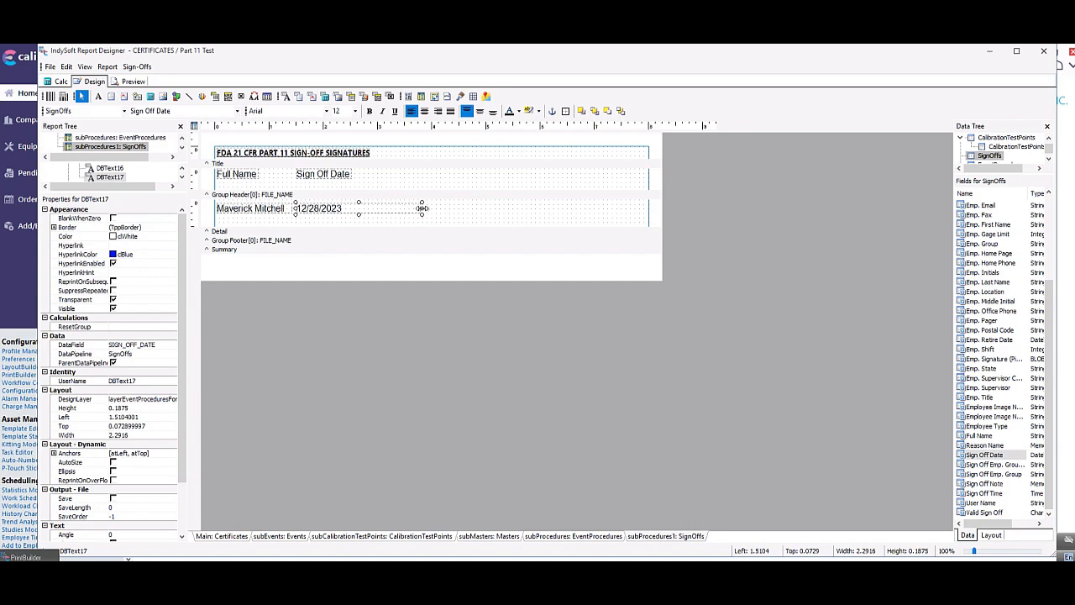
{"action": "left_click_drag", "start_coordinate": [422, 207], "coordinate": [358, 207]}
{"action": "left_click", "coordinate": [422, 263]}
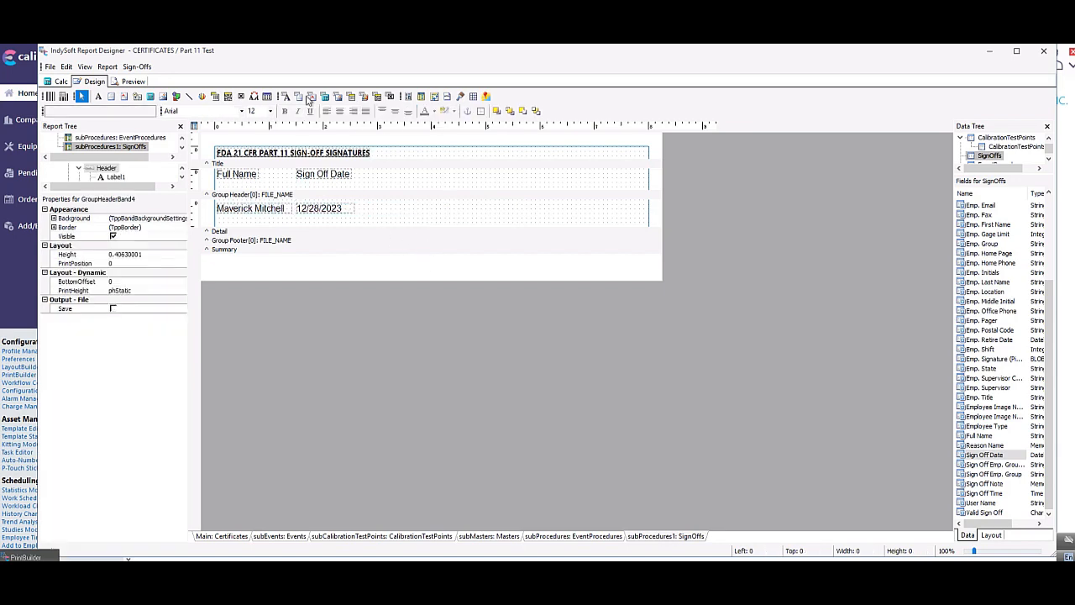
{"action": "left_click", "coordinate": [134, 81]}
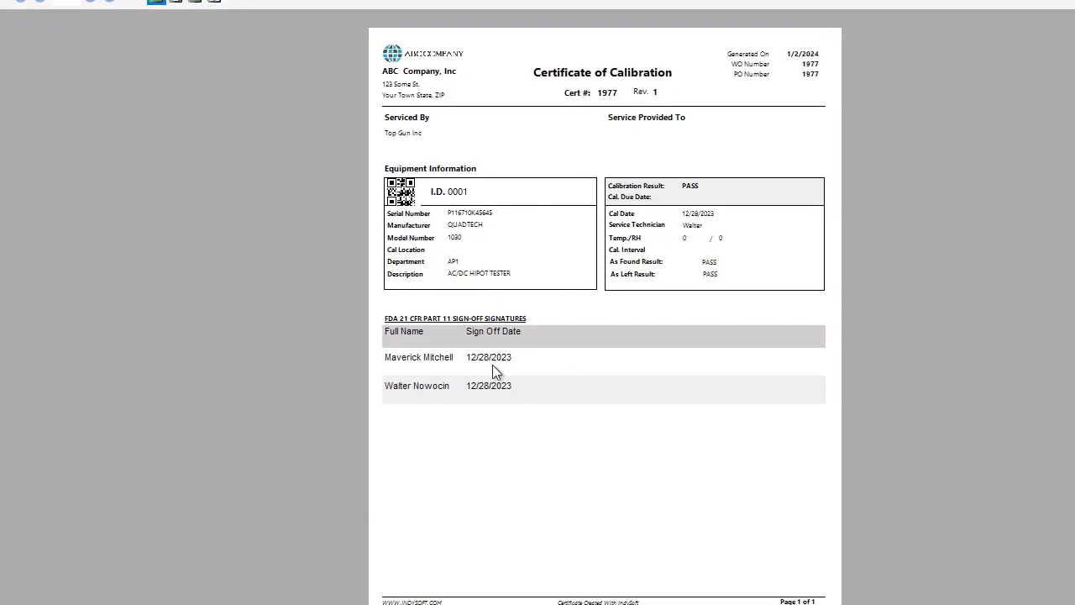
{"action": "left_click", "coordinate": [70, 70]}
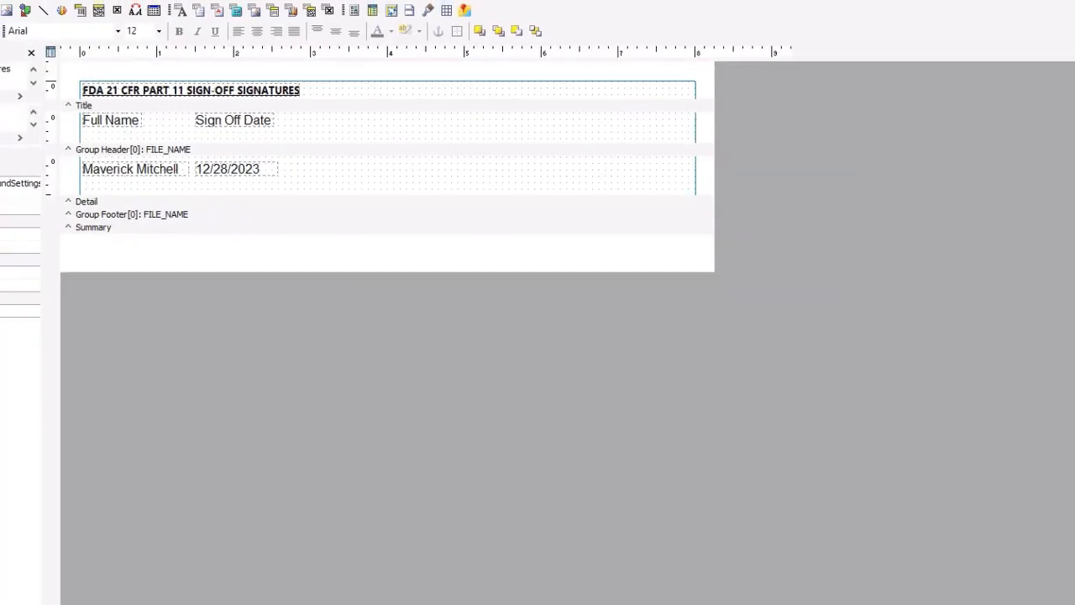
- Add the Sign Off Time field with its label from the SignOffs data to the subreport's detail band
{"action": "left_click_drag", "start_coordinate": [1050, 252], "coordinate": [1063, 352]}
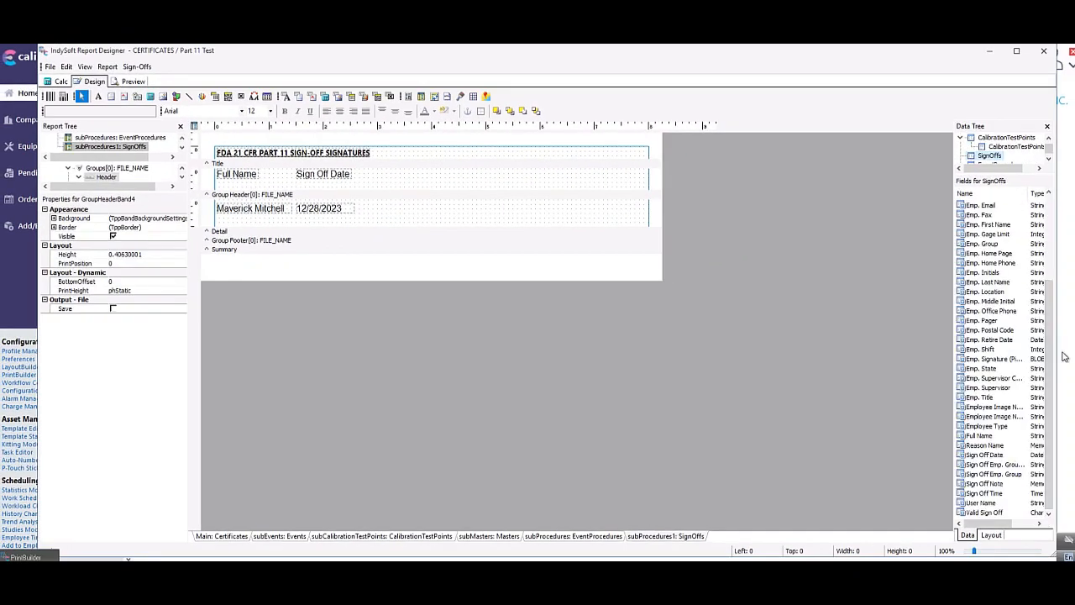
{"action": "left_click", "coordinate": [1007, 495]}
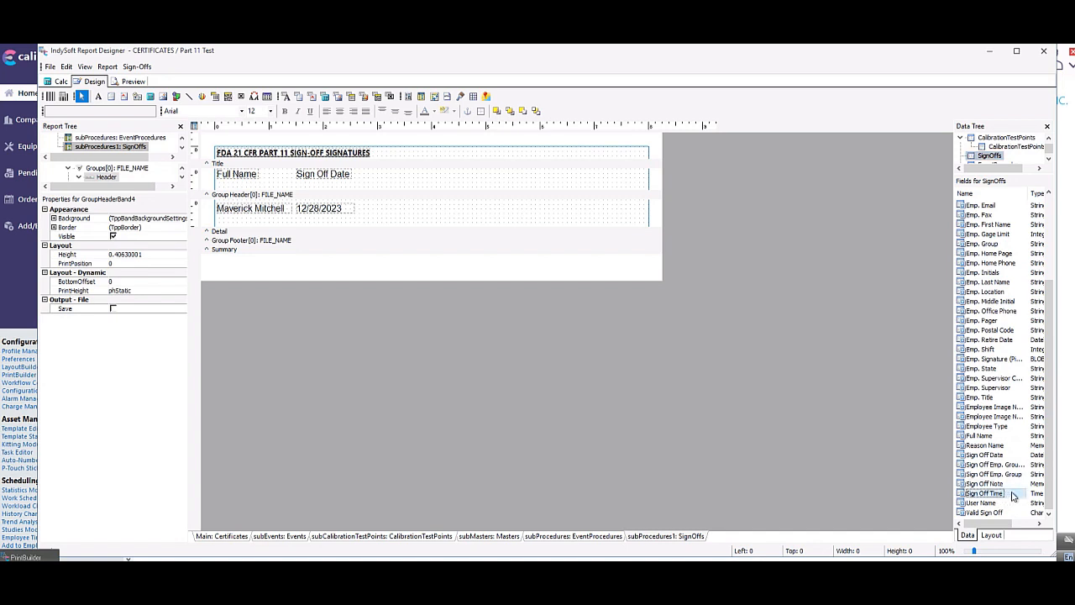
{"action": "left_click_drag", "start_coordinate": [1013, 493], "coordinate": [438, 214]}
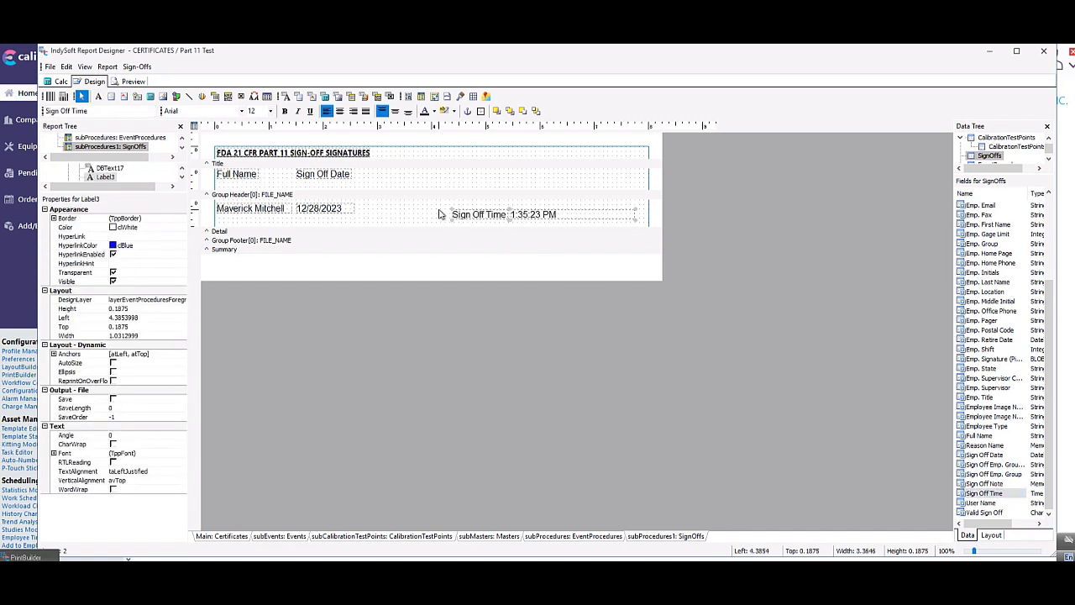
{"action": "left_click", "coordinate": [439, 215]}
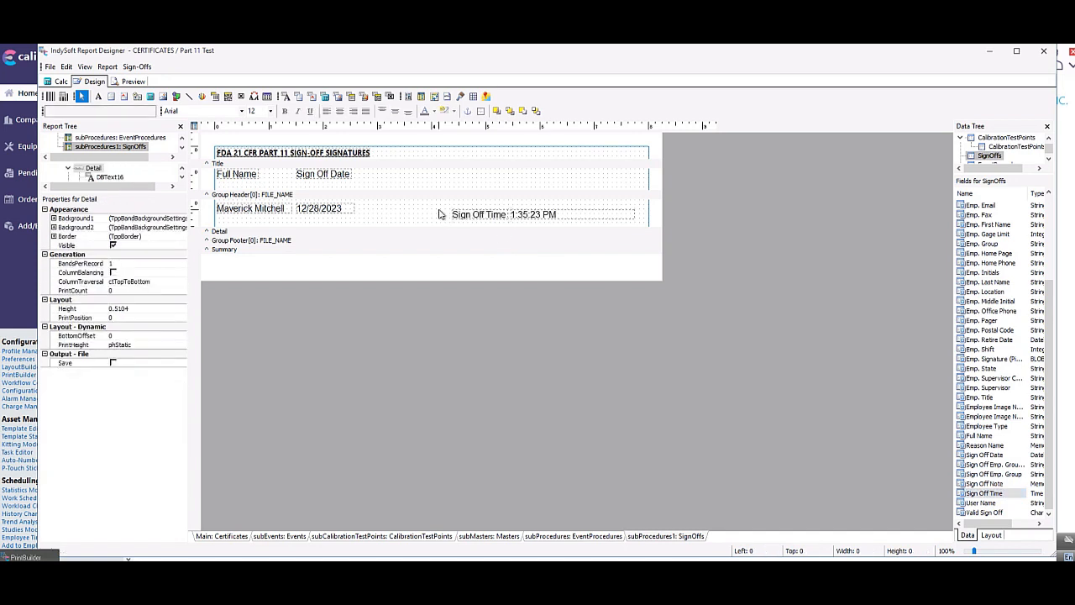
- Place the Sign Off Time label in the group header beside Sign Off Date, with its value beneath narrowed to about 1.13 inches
{"action": "left_click", "coordinate": [464, 217]}
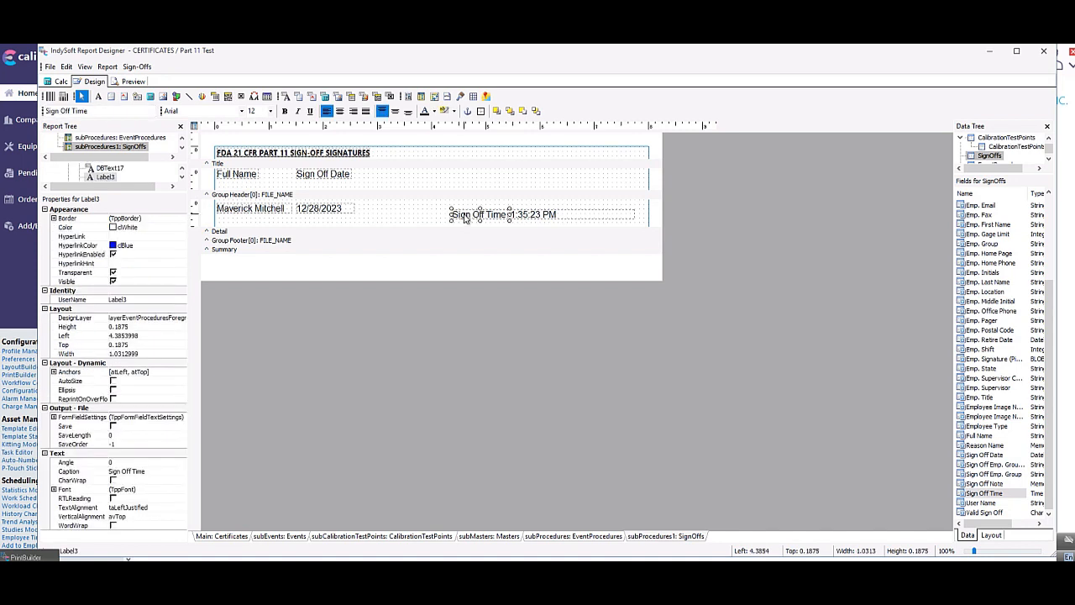
{"action": "left_click_drag", "start_coordinate": [464, 217], "coordinate": [377, 178]}
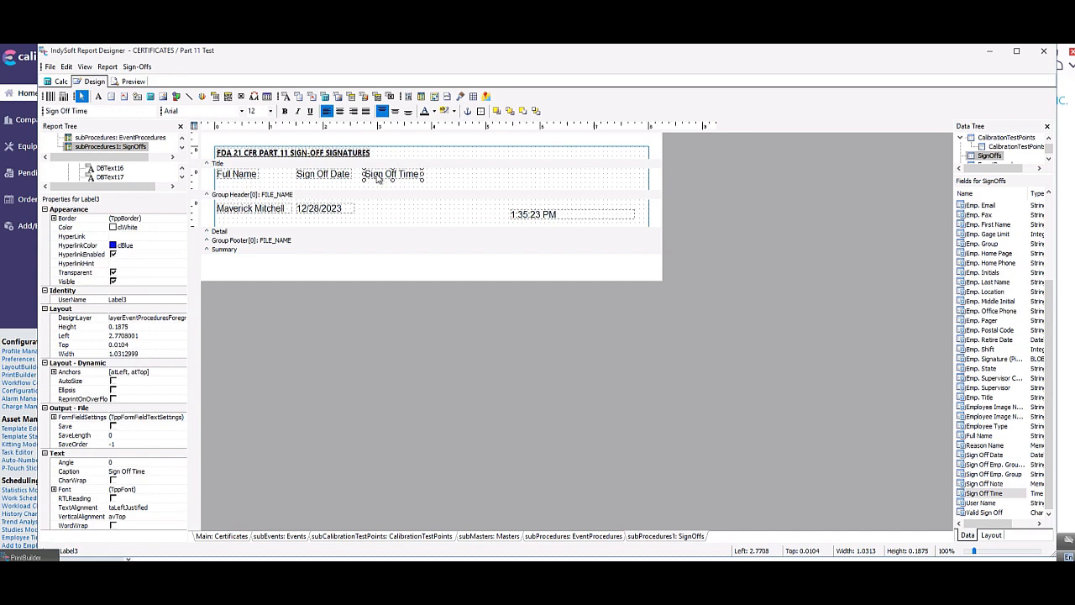
{"action": "left_click", "coordinate": [540, 215]}
{"action": "left_click_drag", "start_coordinate": [540, 217], "coordinate": [426, 213]}
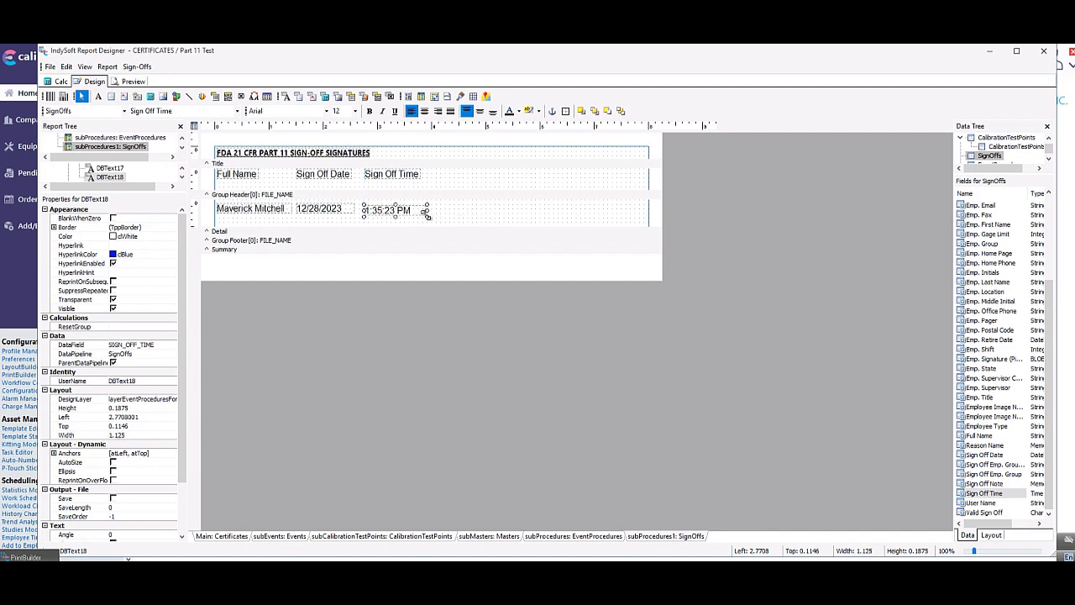
- Add the Reason Name field from the SignOffs data, with its label in the group header beside Sign Off Time
{"action": "left_click", "coordinate": [475, 180]}
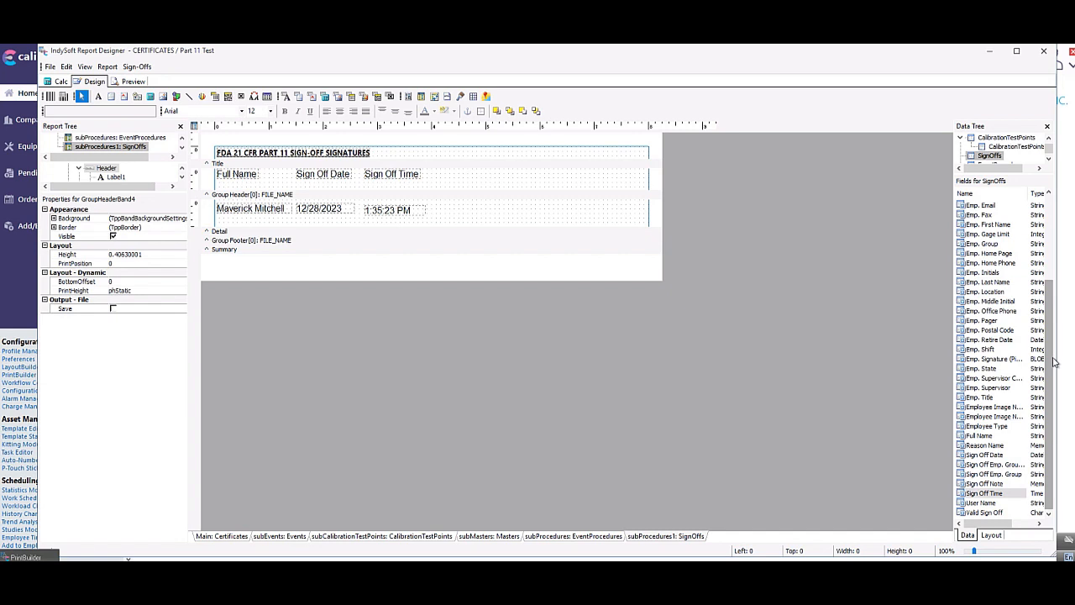
{"action": "left_click", "coordinate": [1000, 446]}
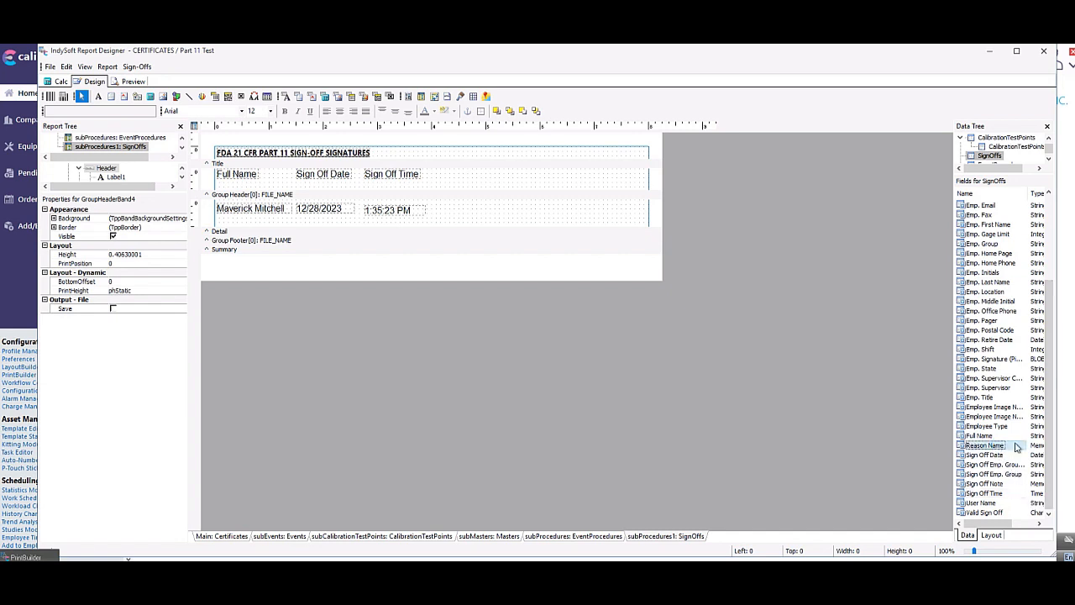
{"action": "left_click_drag", "start_coordinate": [1016, 447], "coordinate": [450, 173]}
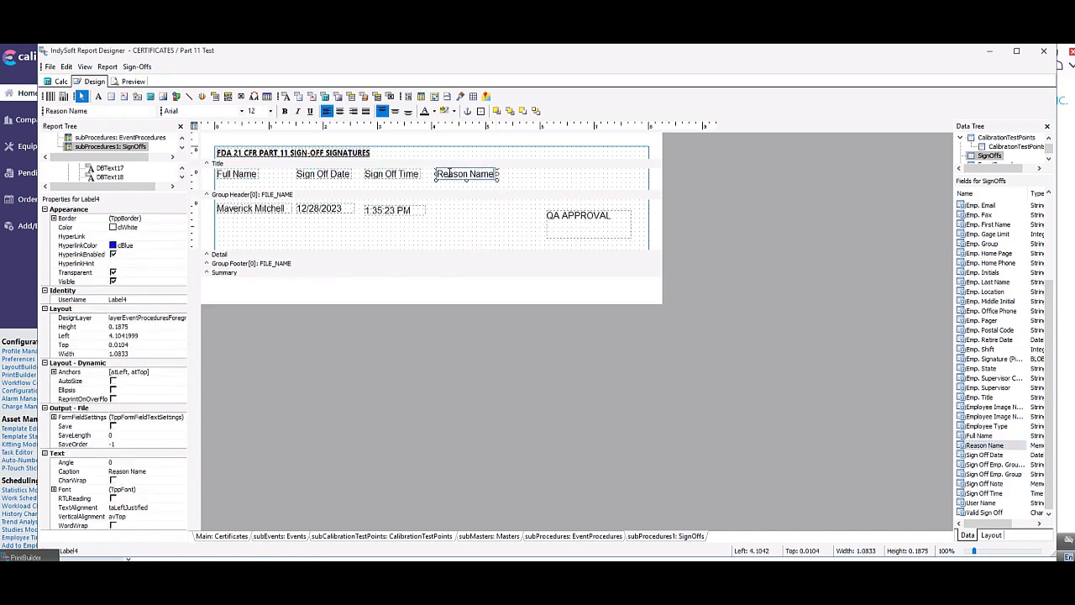
- Change the Reason Name label's caption to "MEANING SIGN-OFF" and widen the label to fit the text
{"action": "double_click", "coordinate": [447, 173]}
{"action": "key", "text": "BackSpace"}
{"action": "type", "text": "MEAN"}
{"action": "type", "text": "ING"}
{"action": "type", "text": " SIGN"}
{"action": "type", "text": "-OFF"}
{"action": "left_click_drag", "start_coordinate": [498, 174], "coordinate": [530, 175]}
- Reduce the height of the reason value in the detail band and move it beneath the MEANING SIGN-OFF label
{"action": "left_click", "coordinate": [584, 224]}
{"action": "left_click_drag", "start_coordinate": [589, 239], "coordinate": [589, 227]}
{"action": "left_click_drag", "start_coordinate": [583, 216], "coordinate": [473, 215]}
{"action": "left_click", "coordinate": [457, 237]}
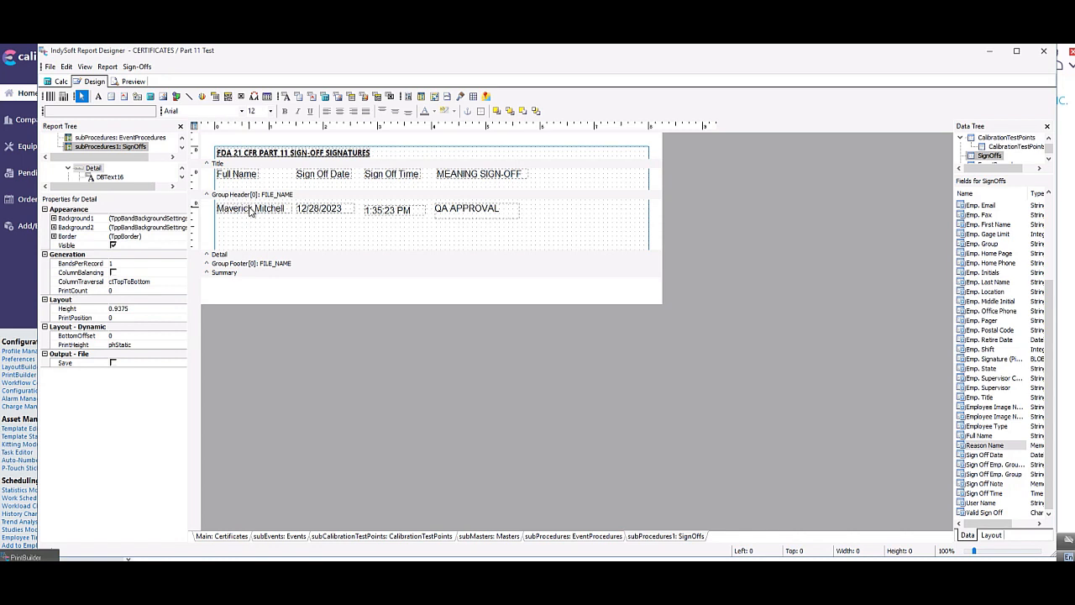
- Reduce the SignOffs subreport's detail band to about 0.43 inches high and preview the certificate
{"action": "left_click", "coordinate": [571, 536]}
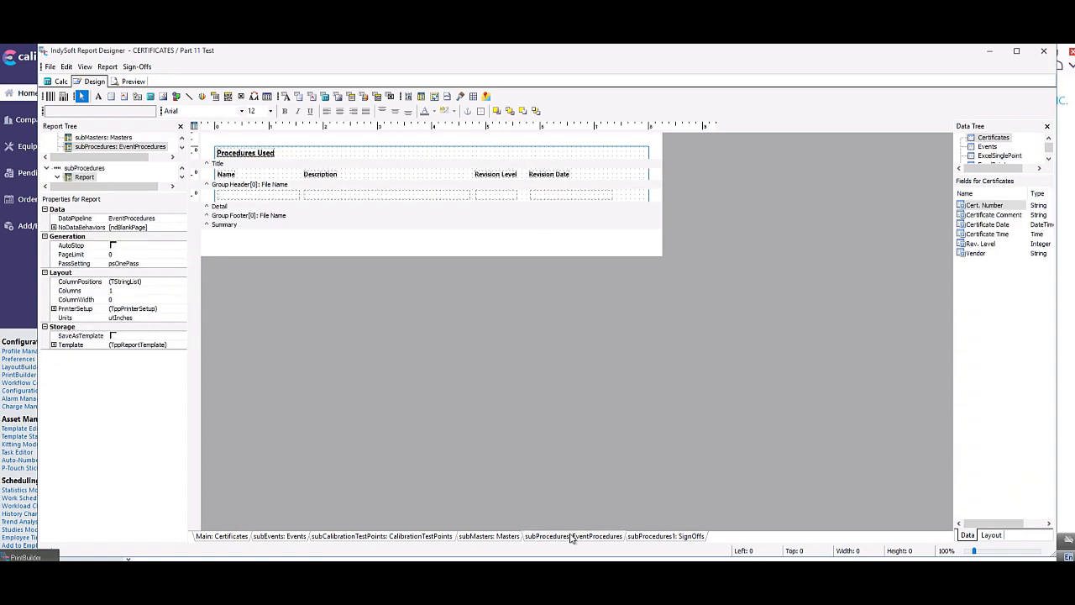
{"action": "left_click", "coordinate": [650, 539]}
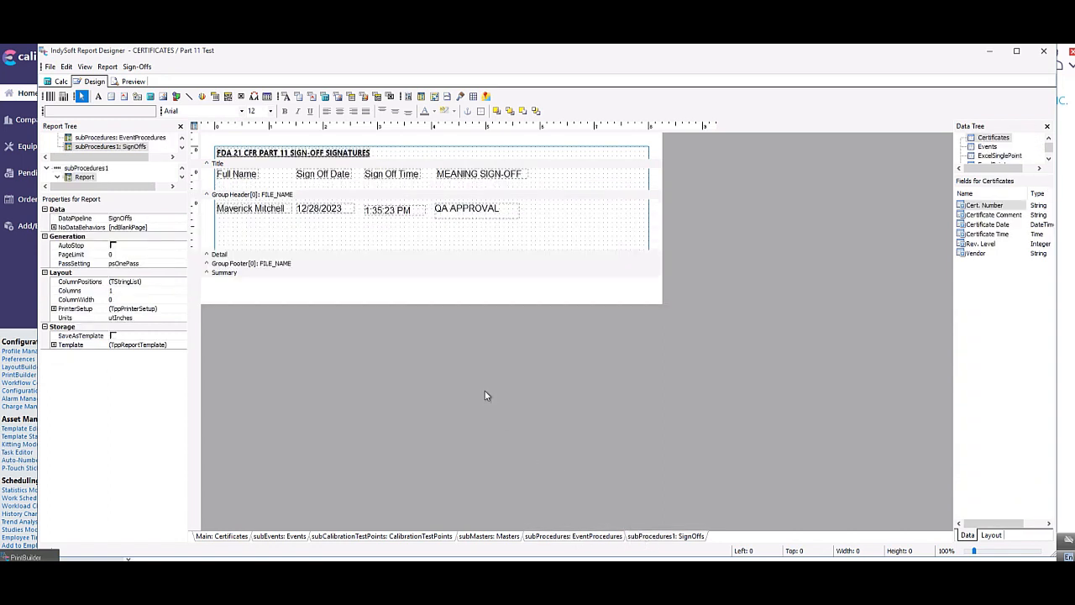
{"action": "left_click_drag", "start_coordinate": [363, 253], "coordinate": [361, 223]}
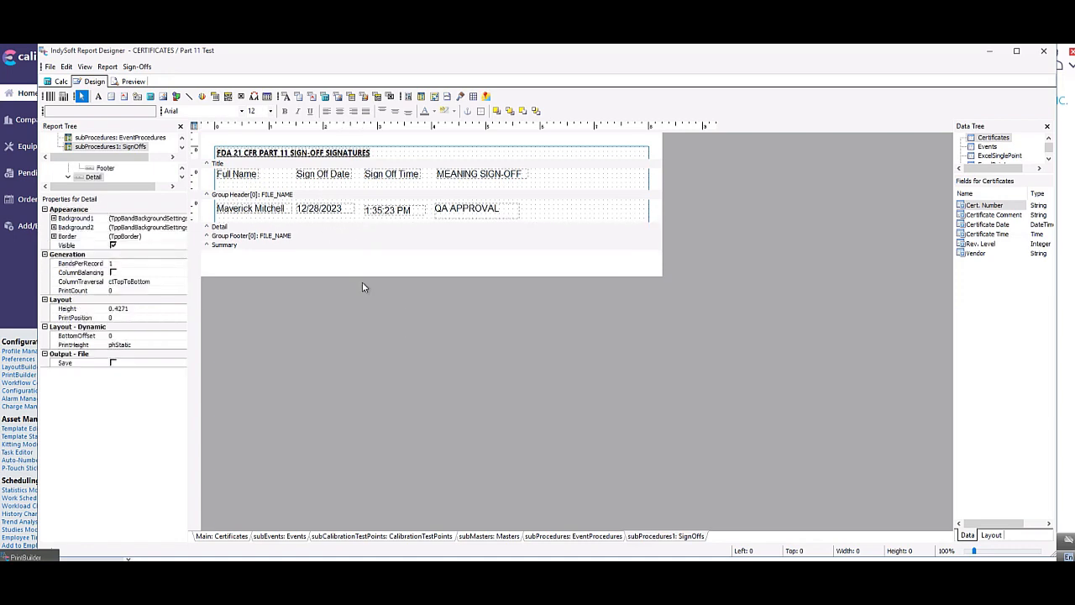
{"action": "left_click", "coordinate": [133, 81]}
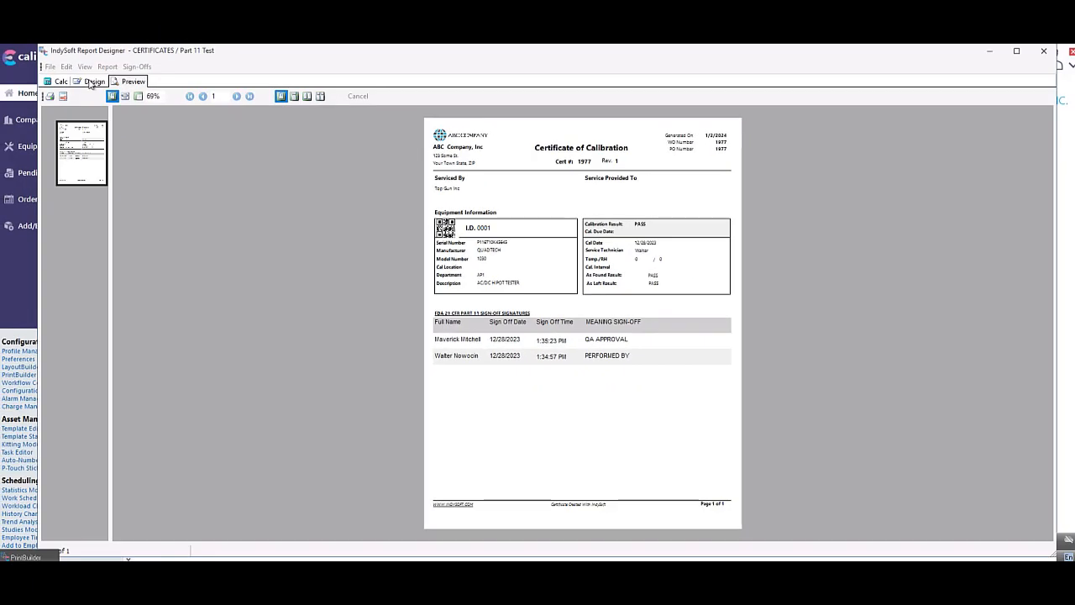
- Save the Part 11 Test template, then close the report designer and PrintBuilder
{"action": "left_click", "coordinate": [90, 81]}
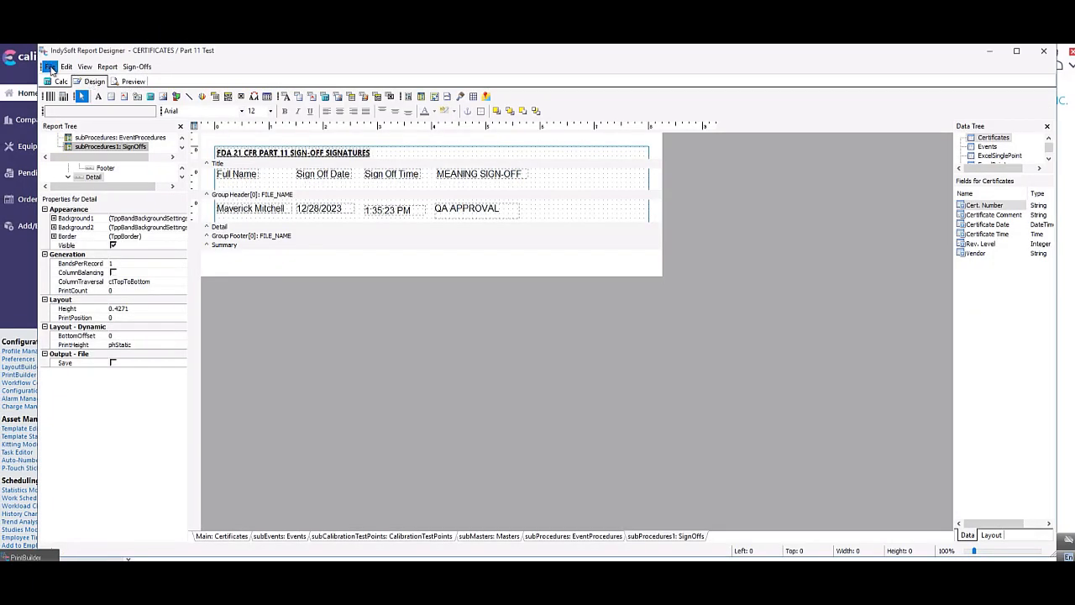
{"action": "left_click", "coordinate": [51, 68]}
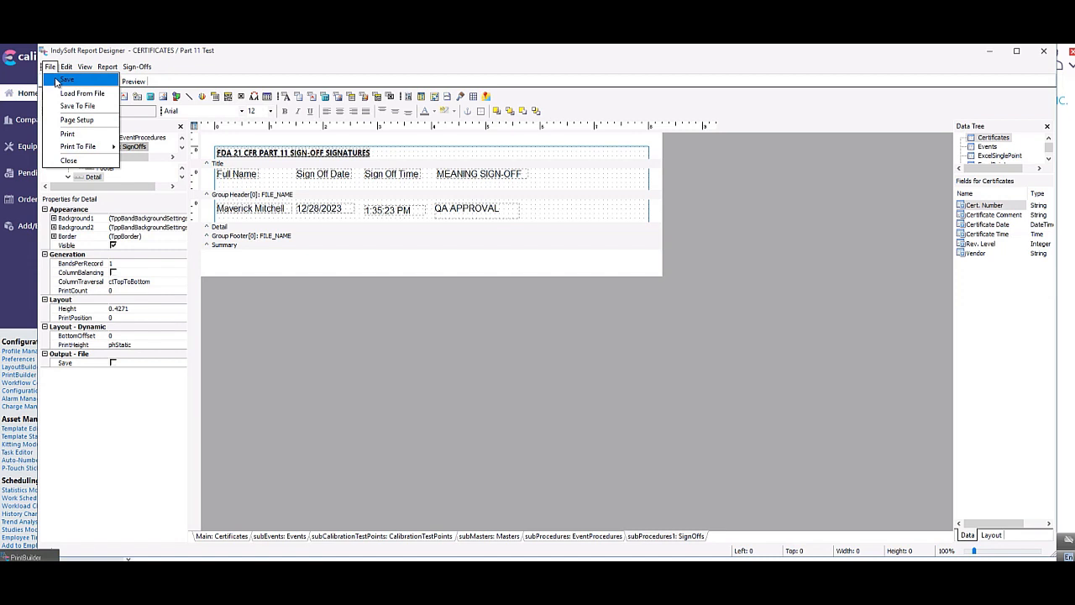
{"action": "left_click", "coordinate": [57, 79]}
{"action": "left_click", "coordinate": [664, 360]}
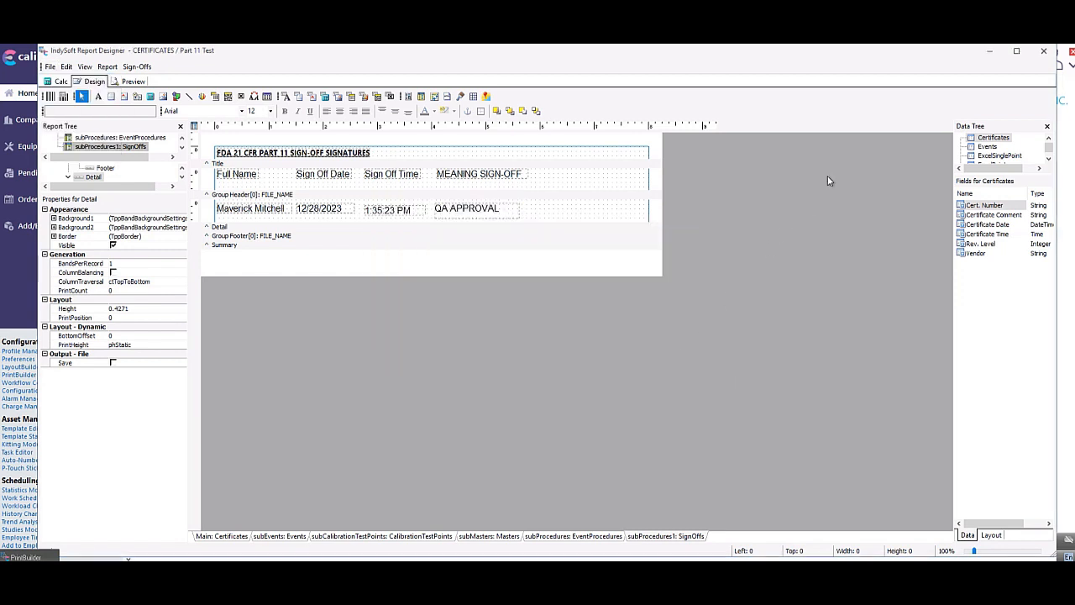
{"action": "left_click", "coordinate": [1046, 52]}
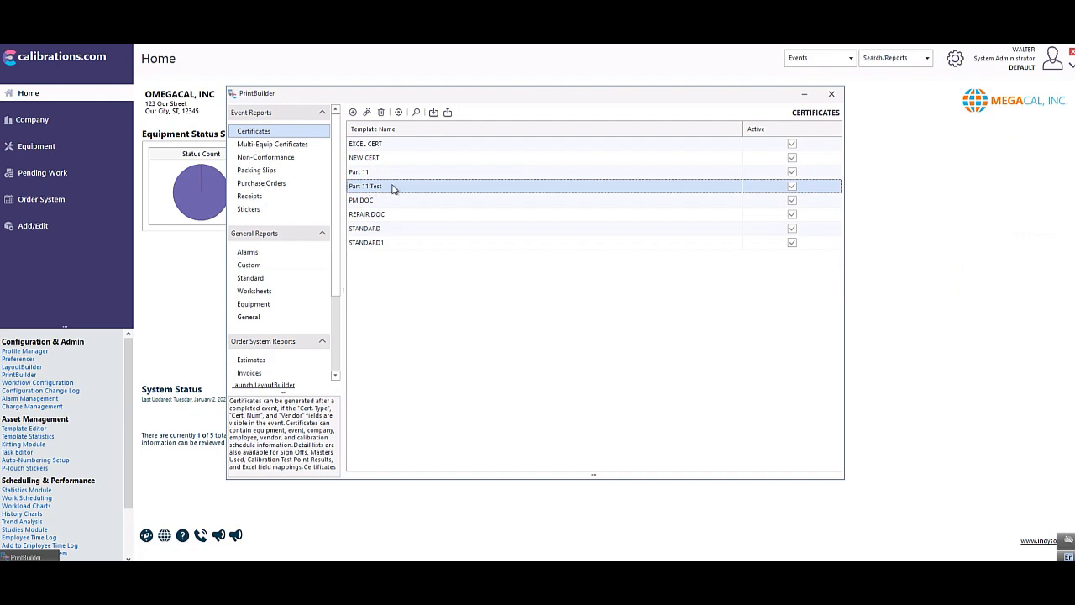
{"action": "left_click", "coordinate": [832, 97]}
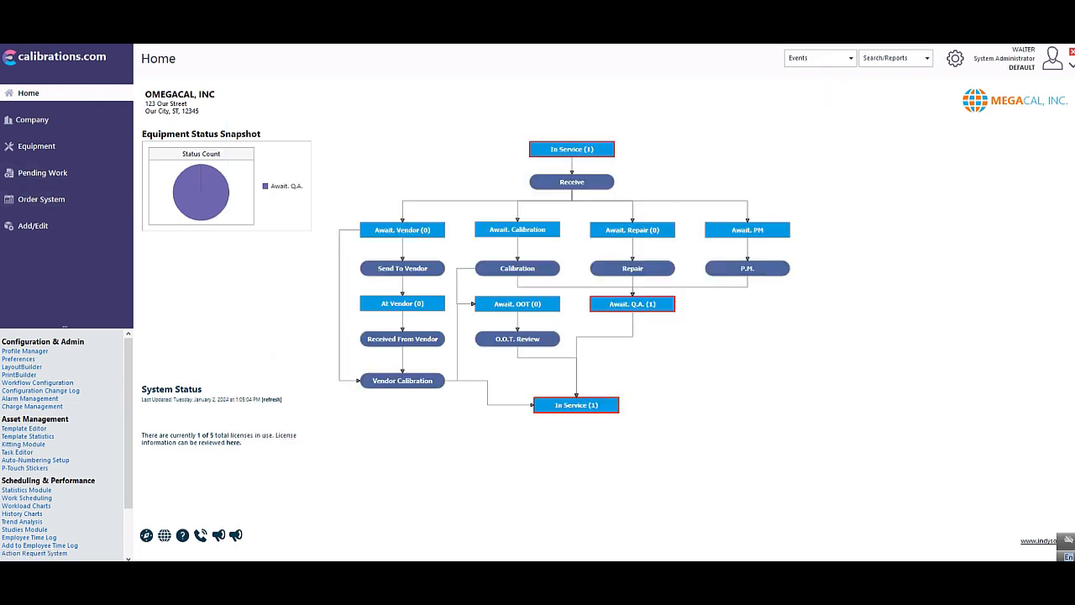
- Open the certificate attached to the equipment's Part 11 Calibration history event and examine its electronic signatures table
{"action": "left_click", "coordinate": [35, 147]}
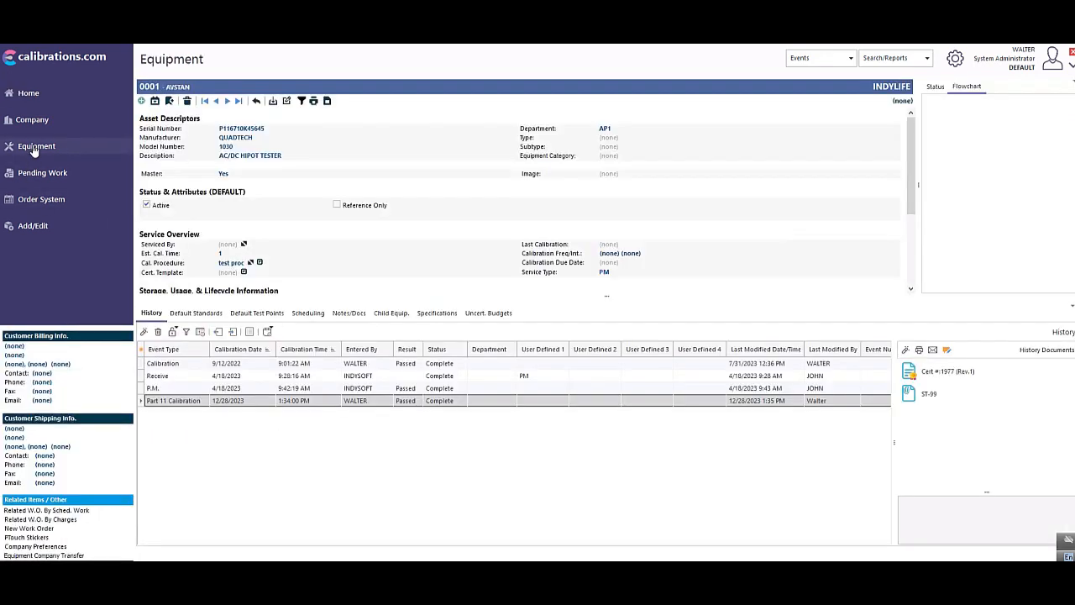
{"action": "left_click", "coordinate": [199, 403]}
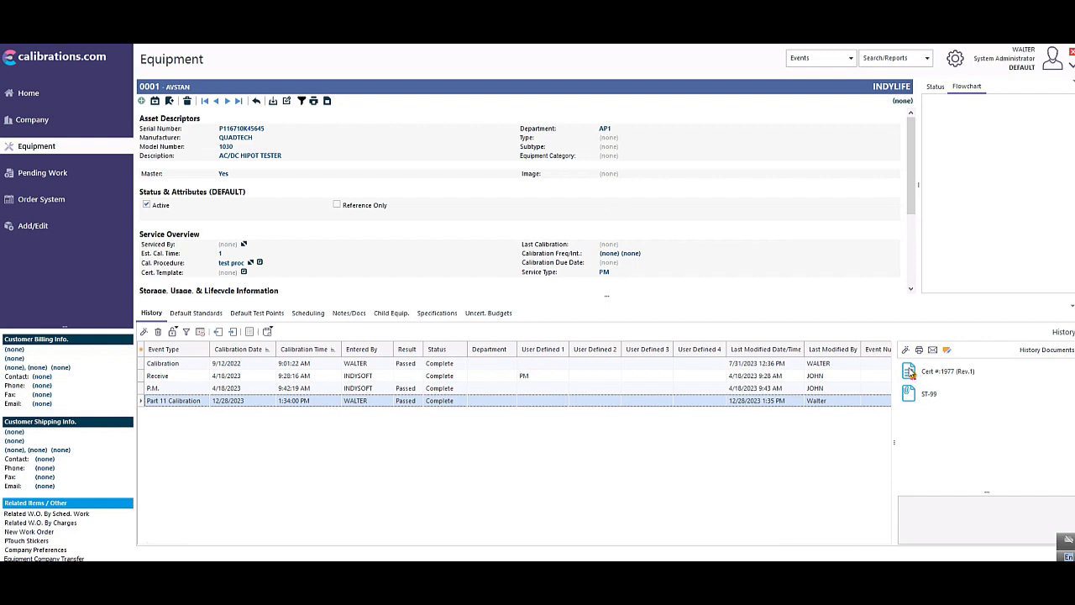
{"action": "double_click", "coordinate": [911, 373]}
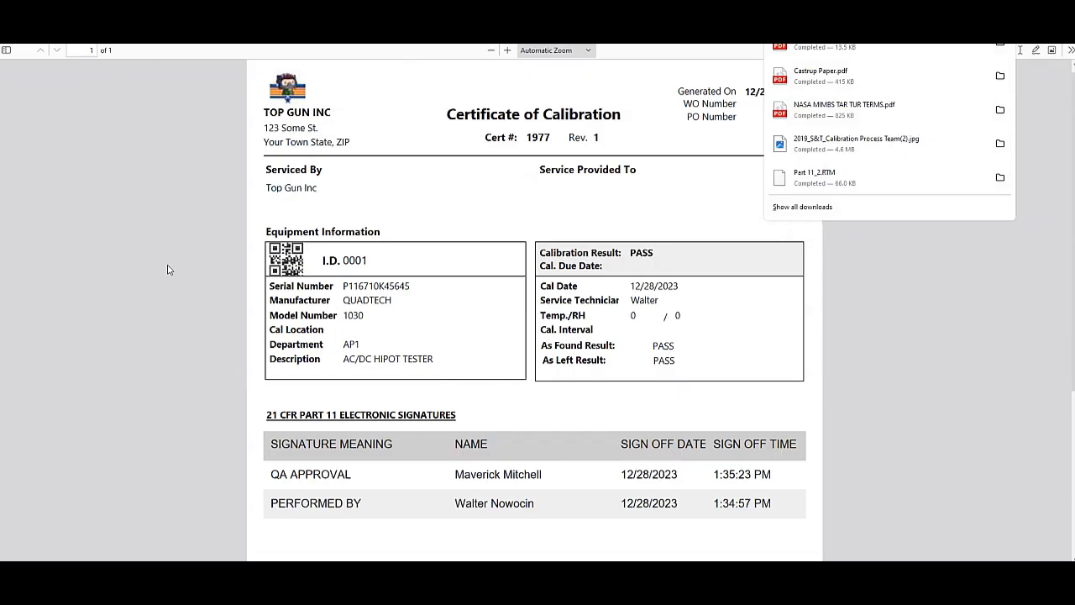
{"action": "scroll", "coordinate": [395, 361], "scroll_direction": "down", "scroll_amount": 3}
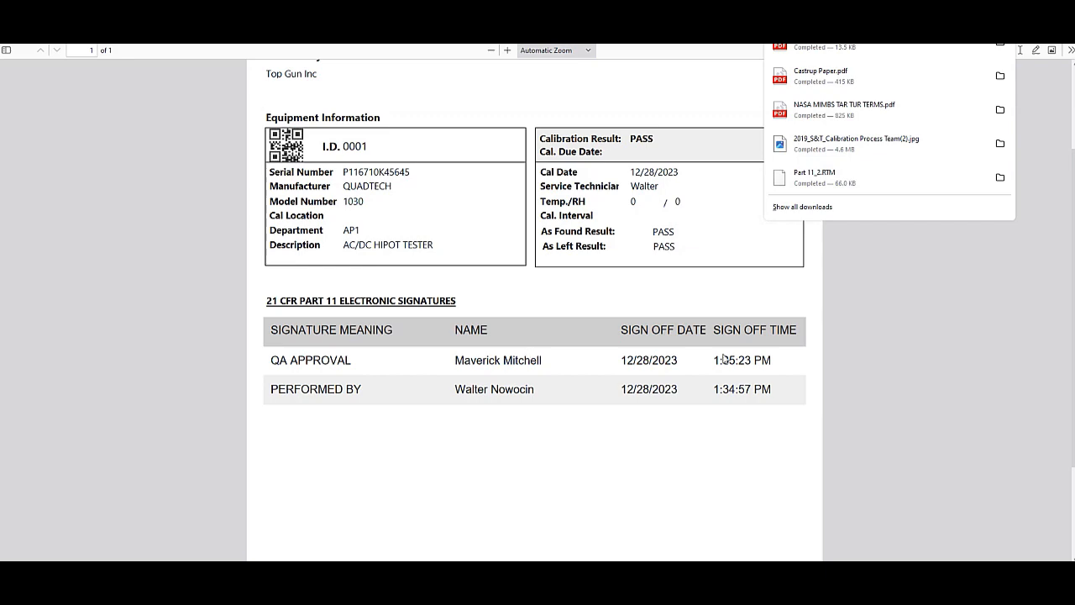
{"action": "left_click", "coordinate": [952, 362]}
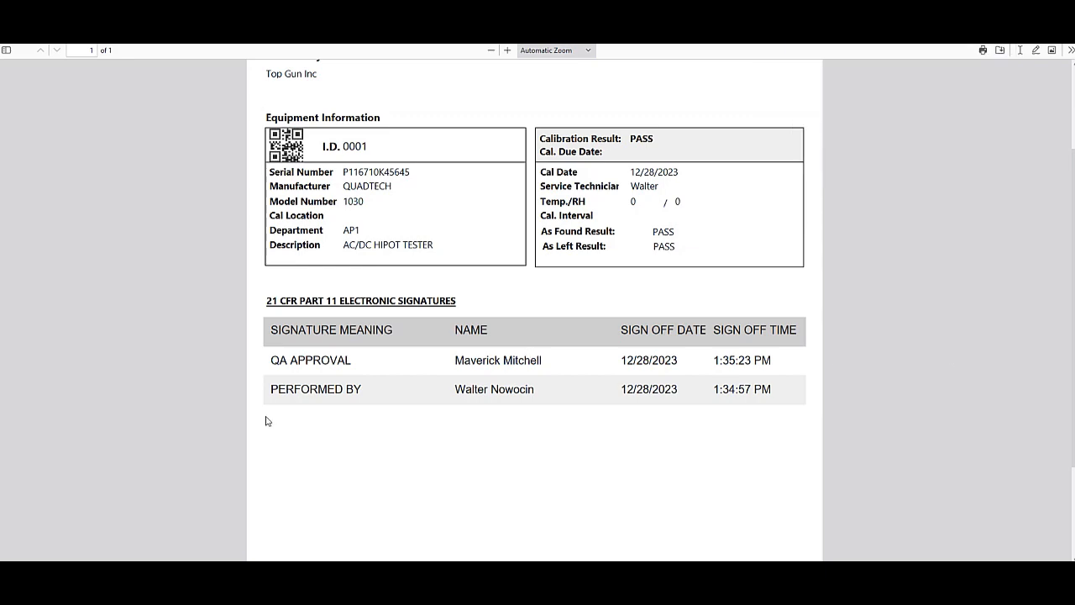